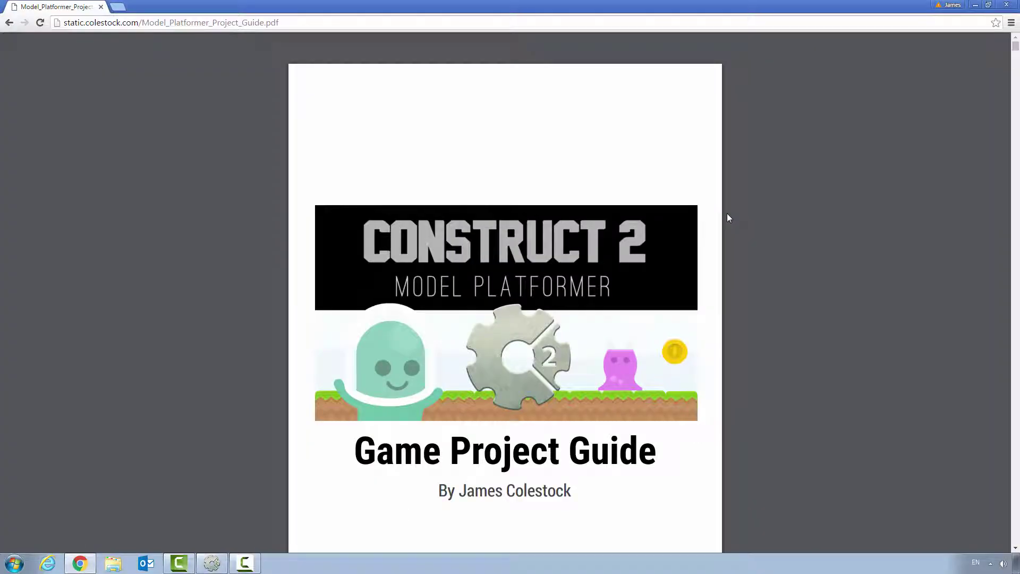
- Jump to The Alien section of the Chrome guide and switch back to Construct 2's Level 1 layout
scroll(727, 218, "down", 9)
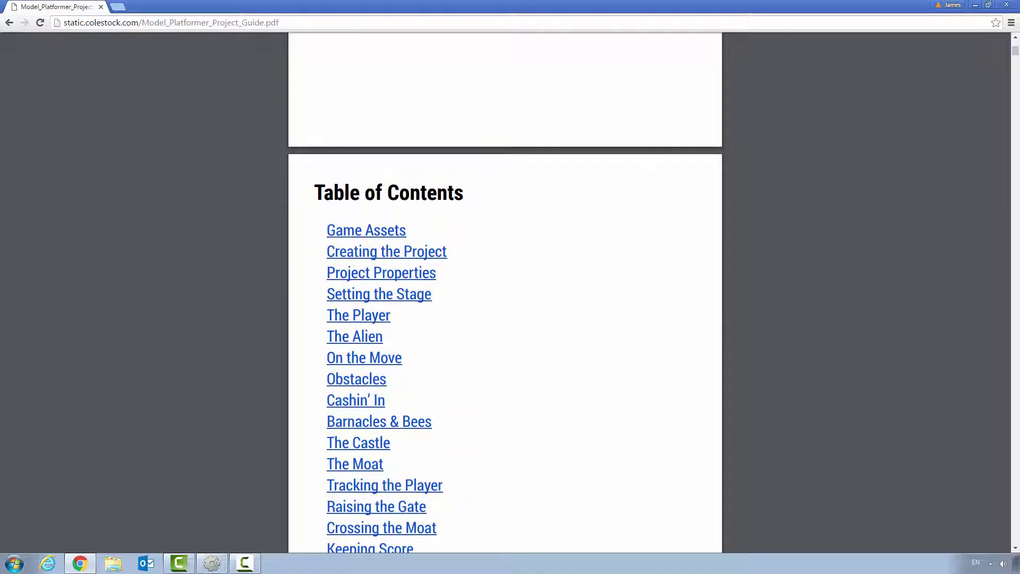
left_click(364, 339)
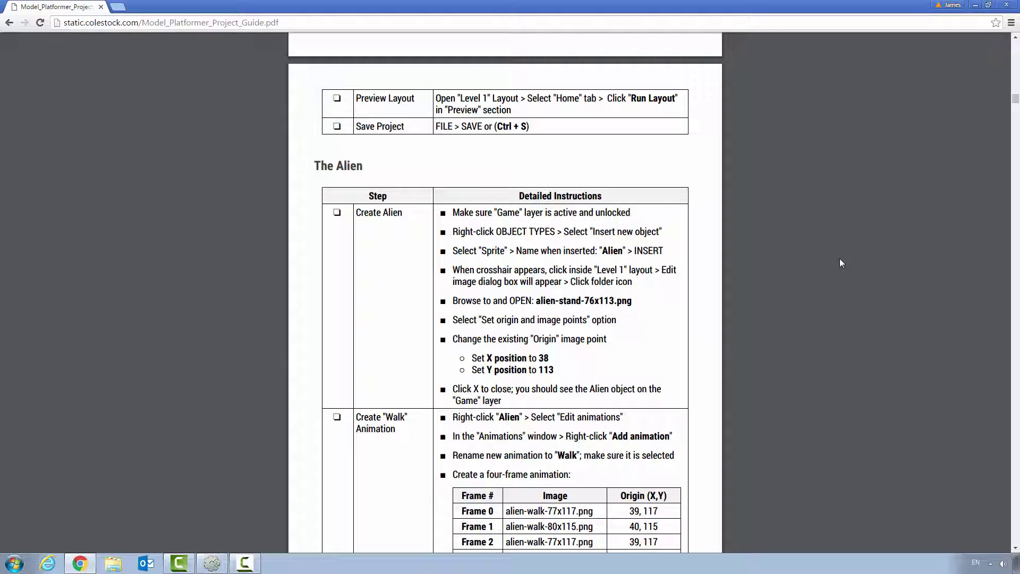
scroll(839, 258, "down", 2)
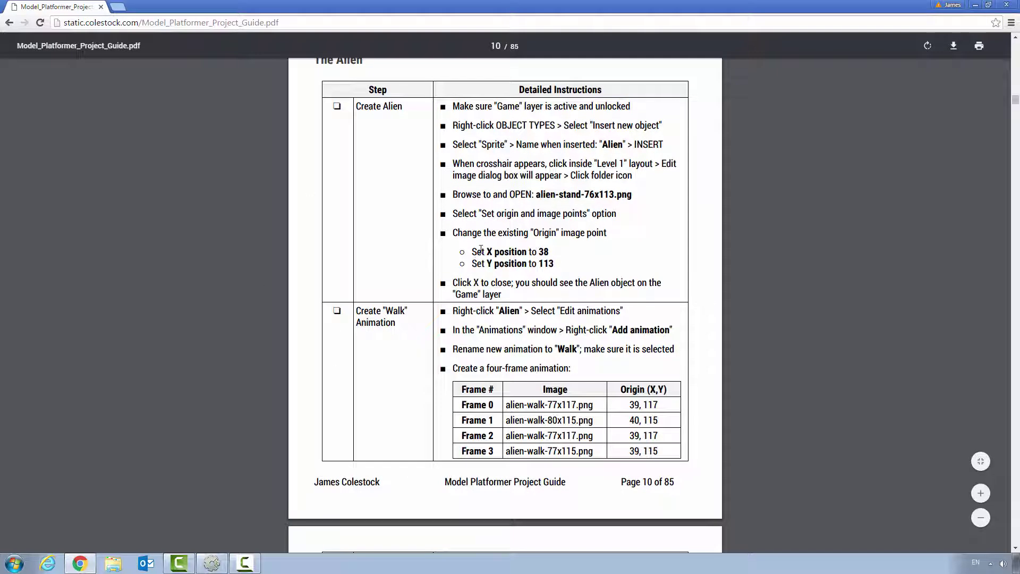
left_click(212, 563)
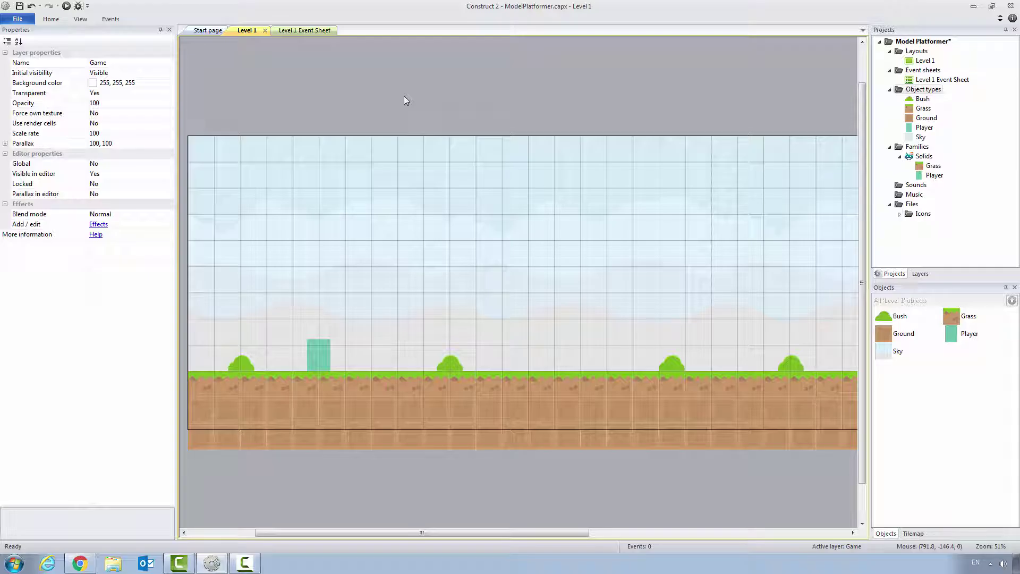
- Confirm the Game layer is usable, then insert a Sprite named Alien into Level 1
left_click(920, 273)
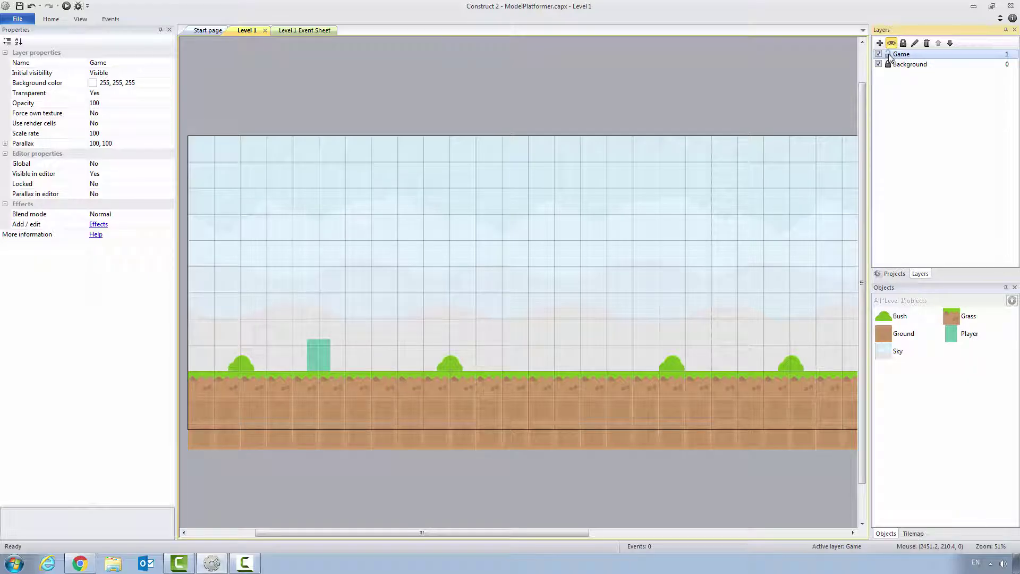
left_click(894, 273)
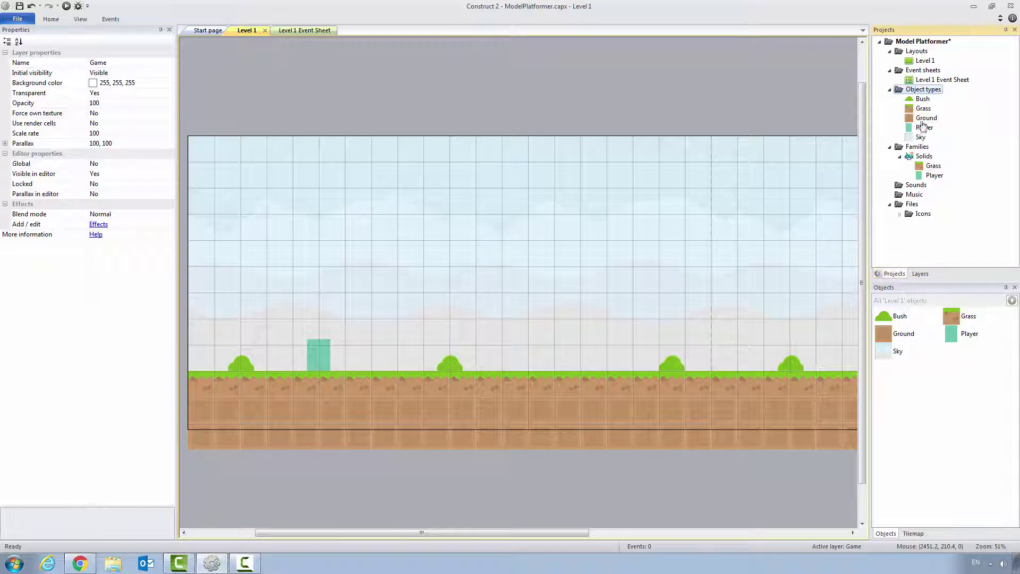
right_click(918, 90)
left_click(926, 96)
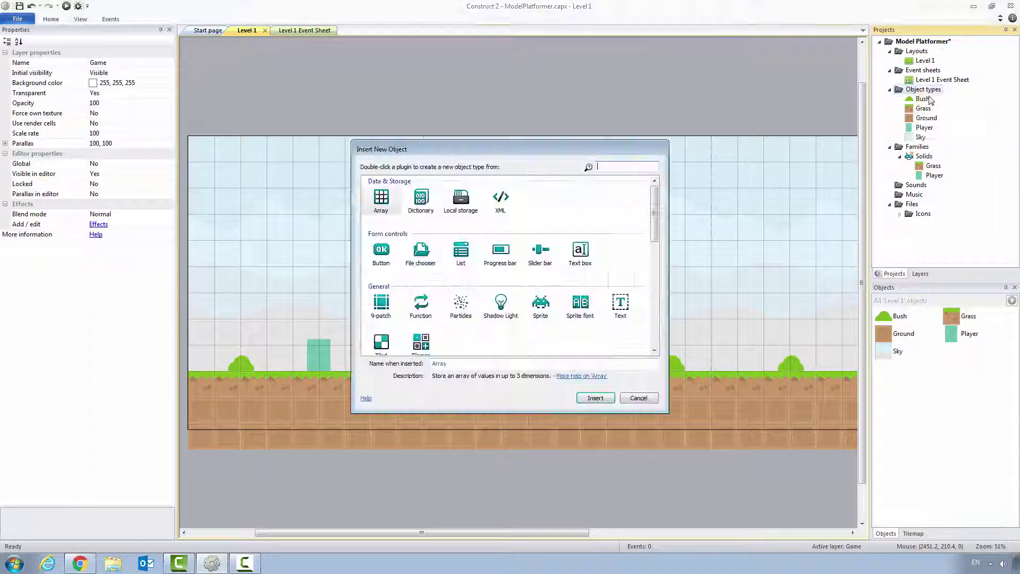
left_click(540, 306)
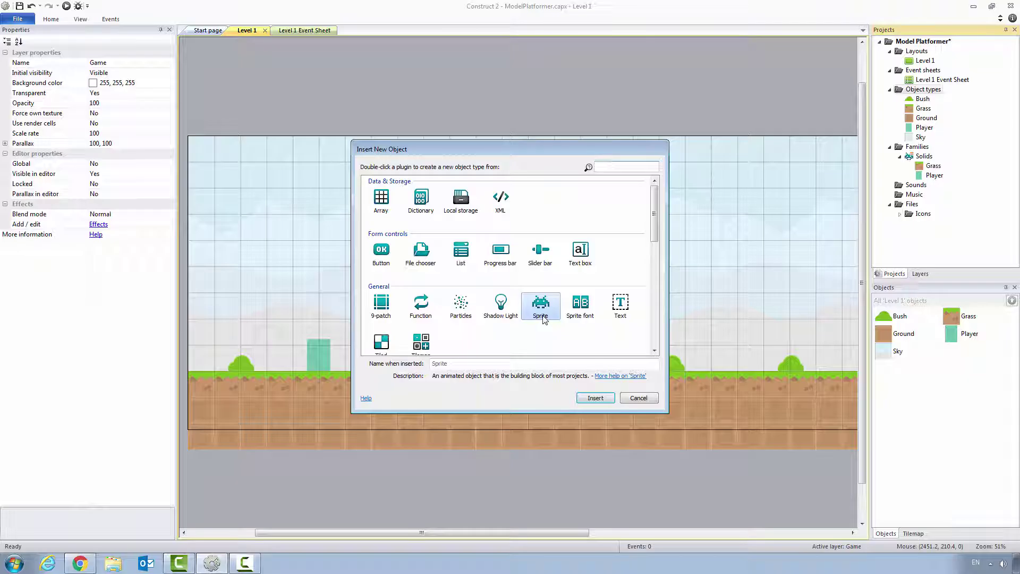
left_click(500, 366)
type("Alien")
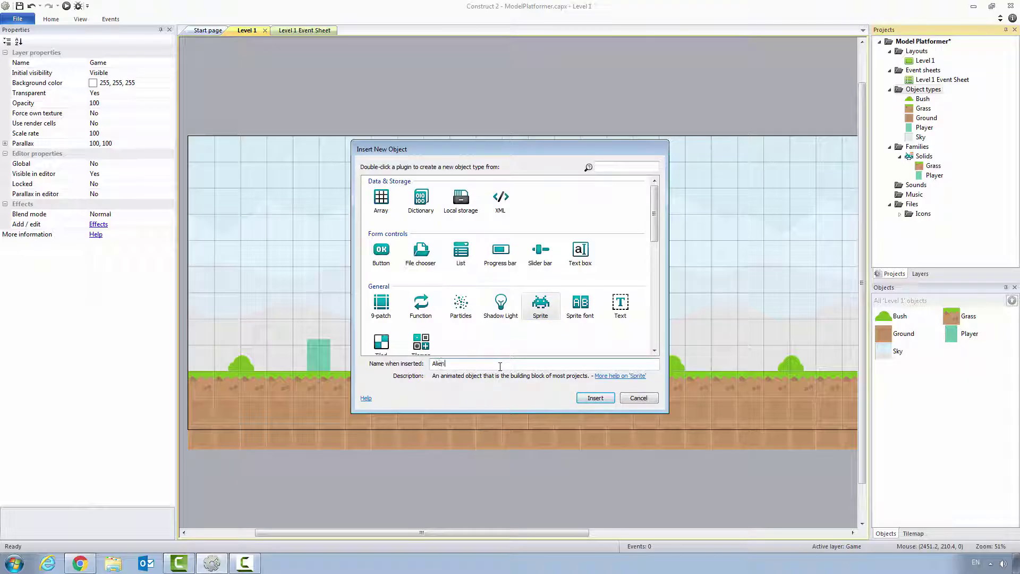
key("Return")
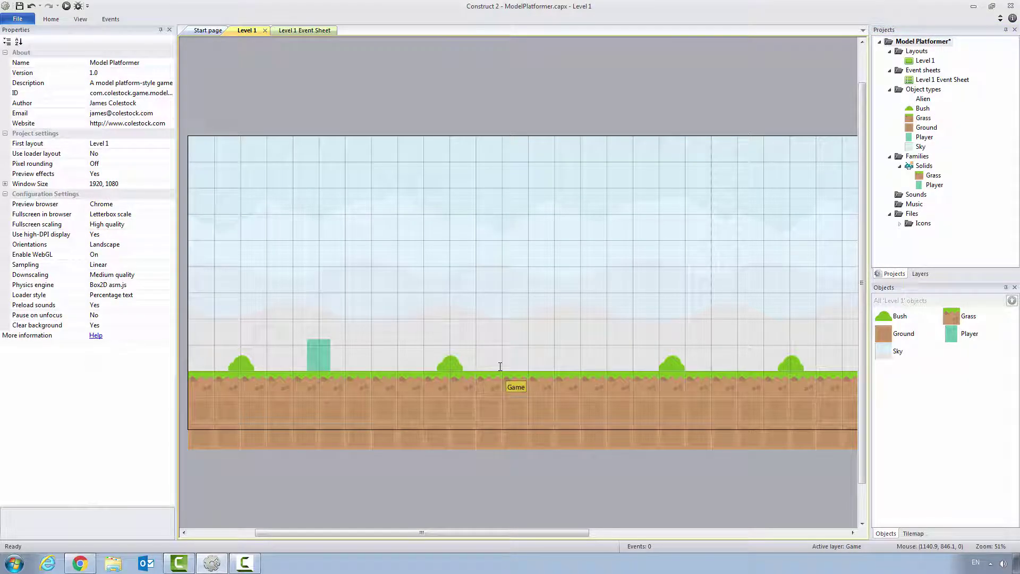
left_click(365, 306)
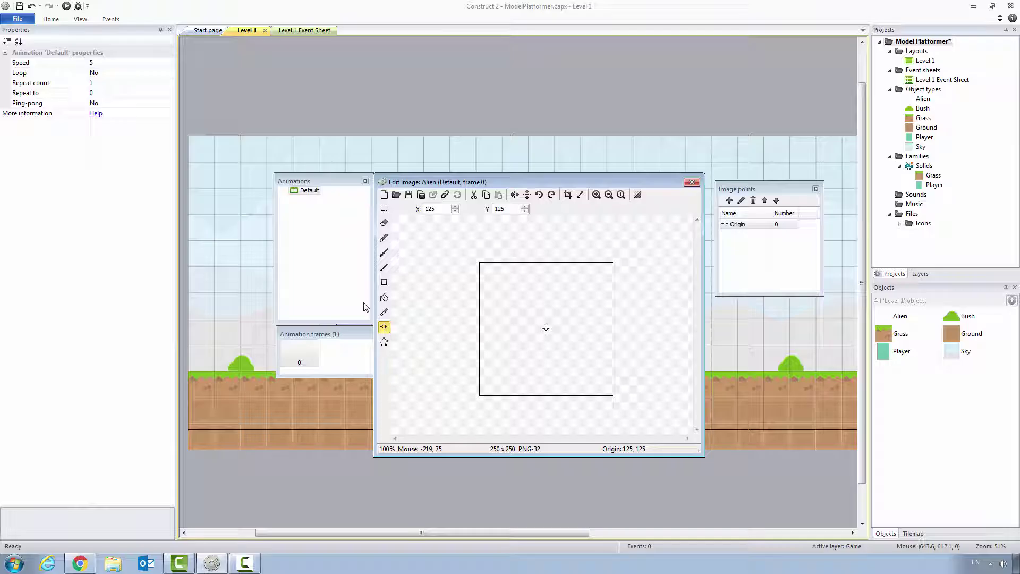
- Load alien-stand-76x113.png as the Alien's Default image and set its origin to 38, 113
left_click(396, 195)
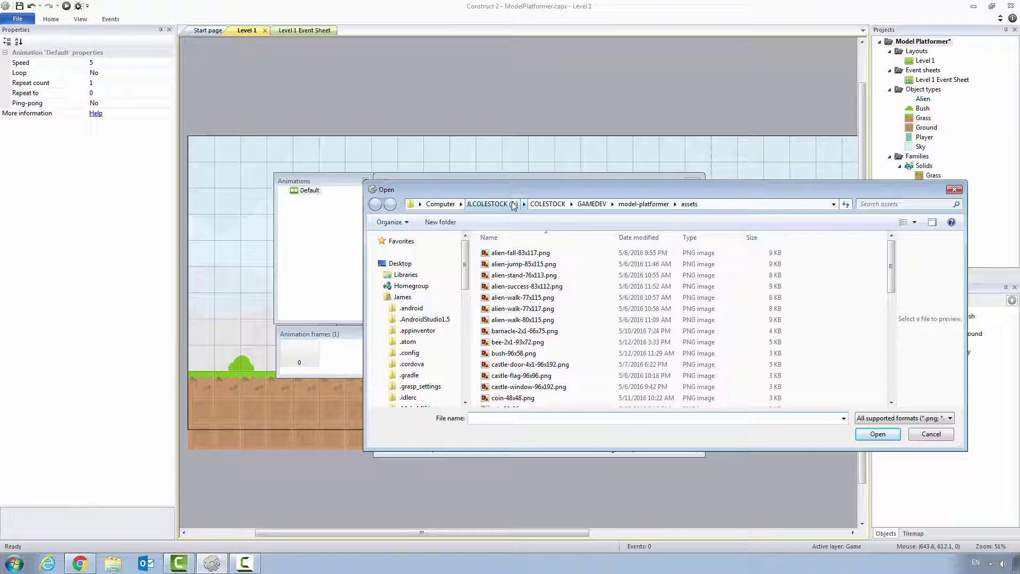
double_click(514, 274)
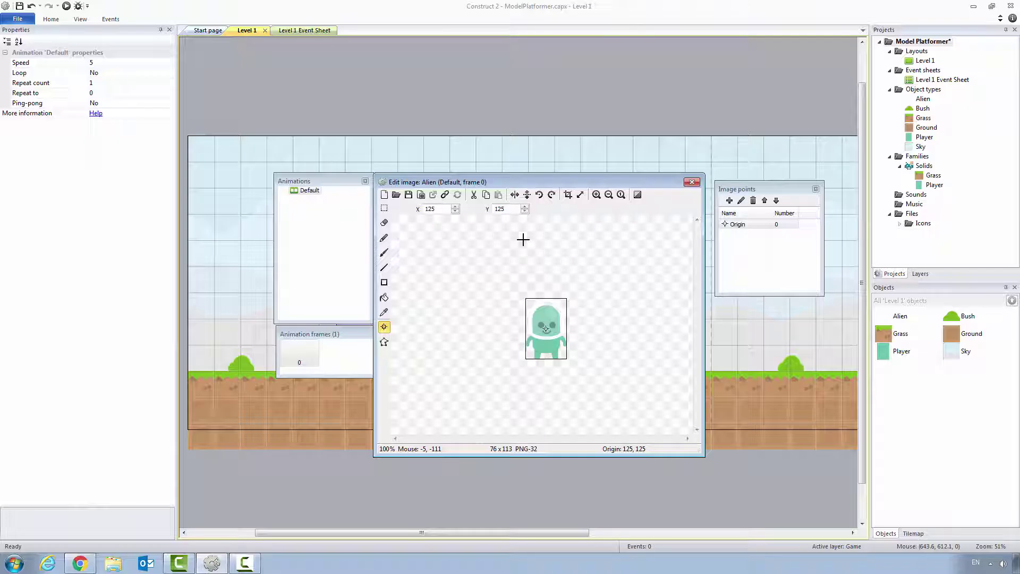
double_click(422, 208)
type("38")
key("Tab")
type("113")
left_click(309, 183)
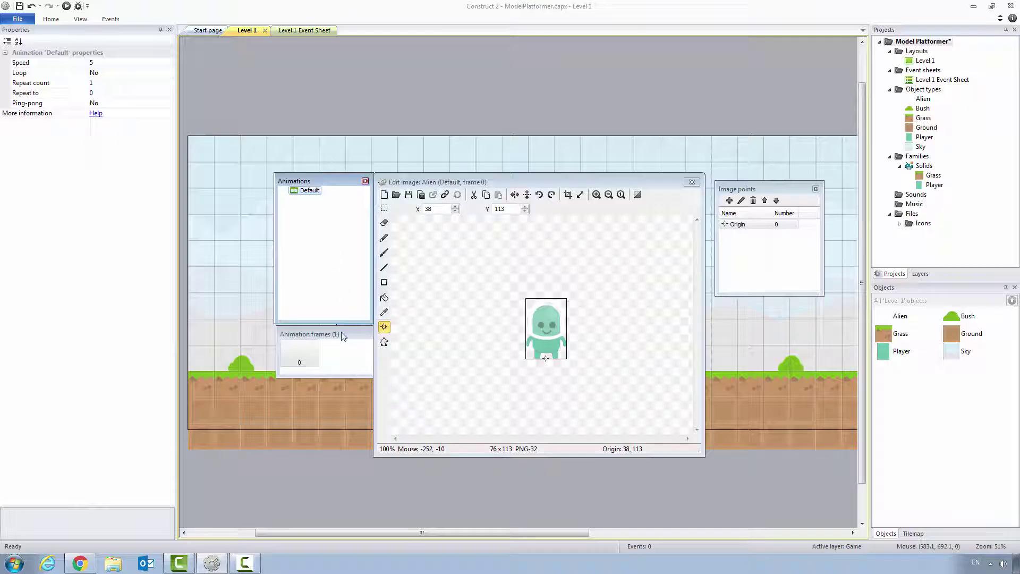
- Float the animation frames panel, drop it below the image editor, and reselect Default
left_click_drag(343, 333, 343, 333)
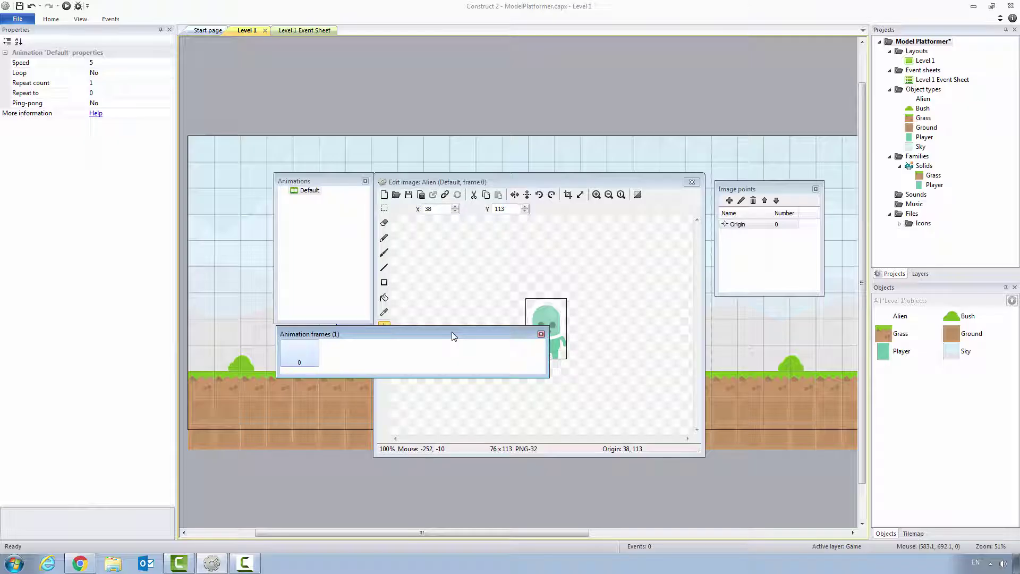
left_click(344, 181)
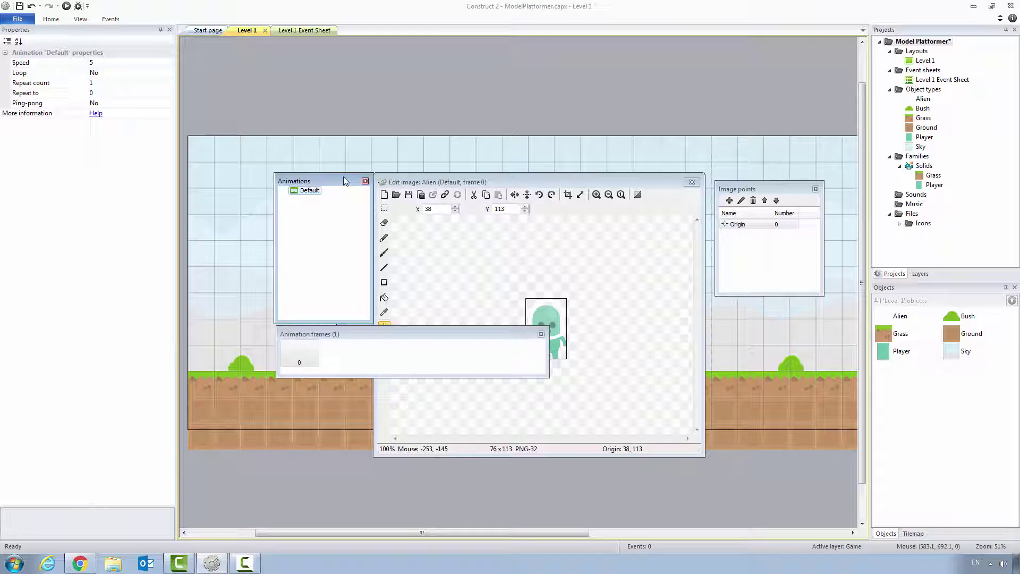
left_click_drag(433, 336, 525, 463)
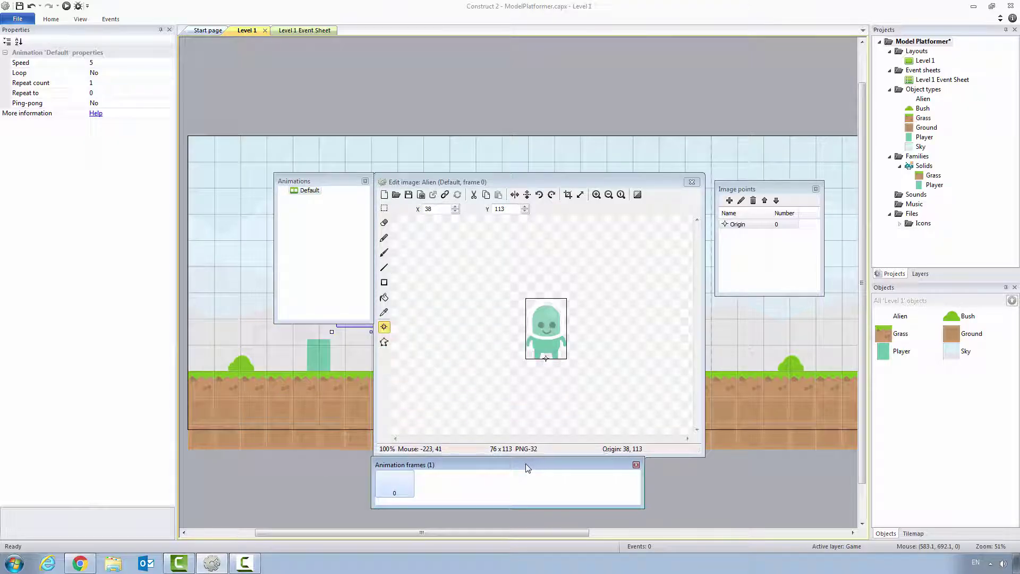
left_click(313, 192)
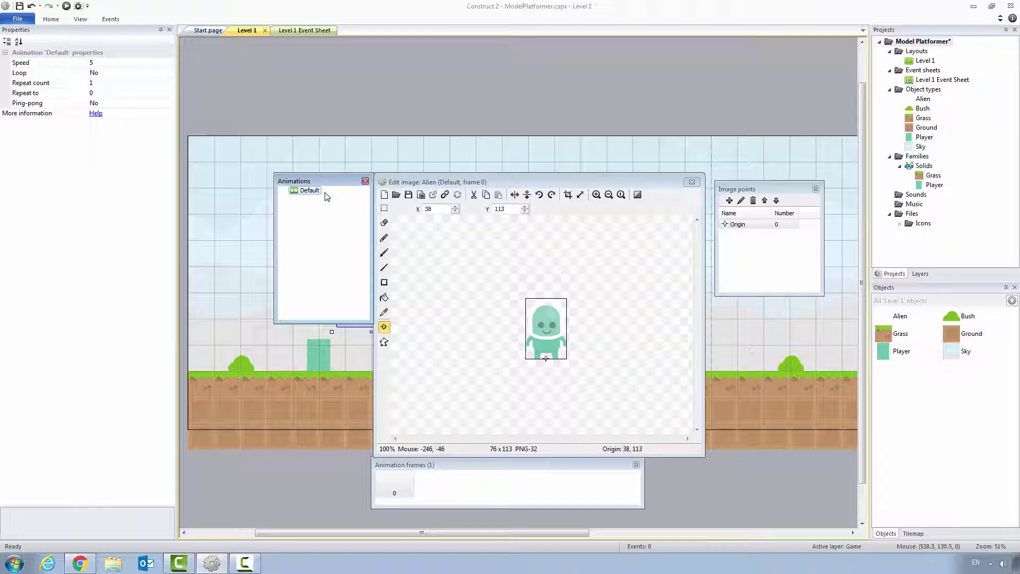
- Add a new animation named Walk to the Alien and select its frame 0
right_click(308, 206)
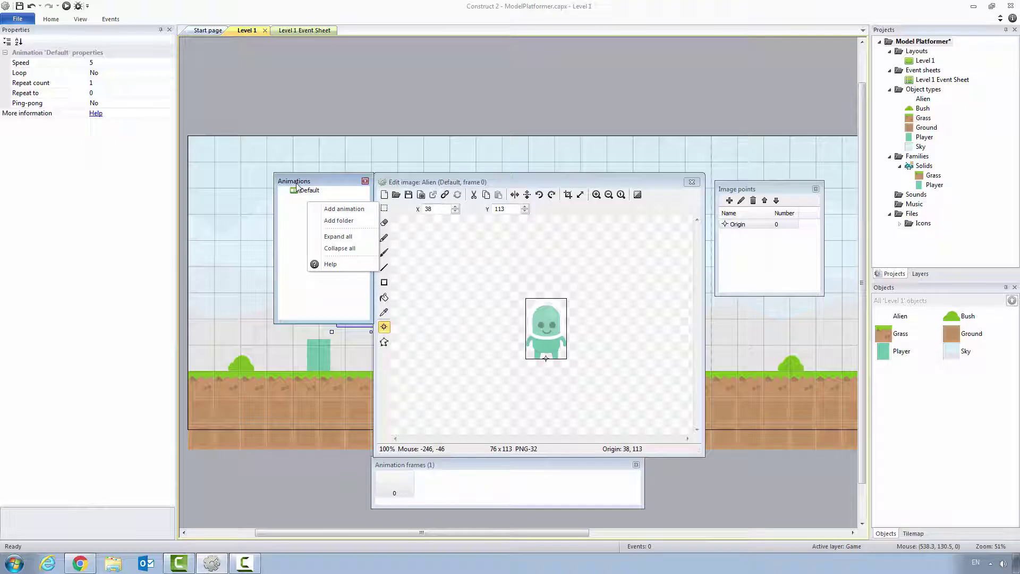
left_click(336, 210)
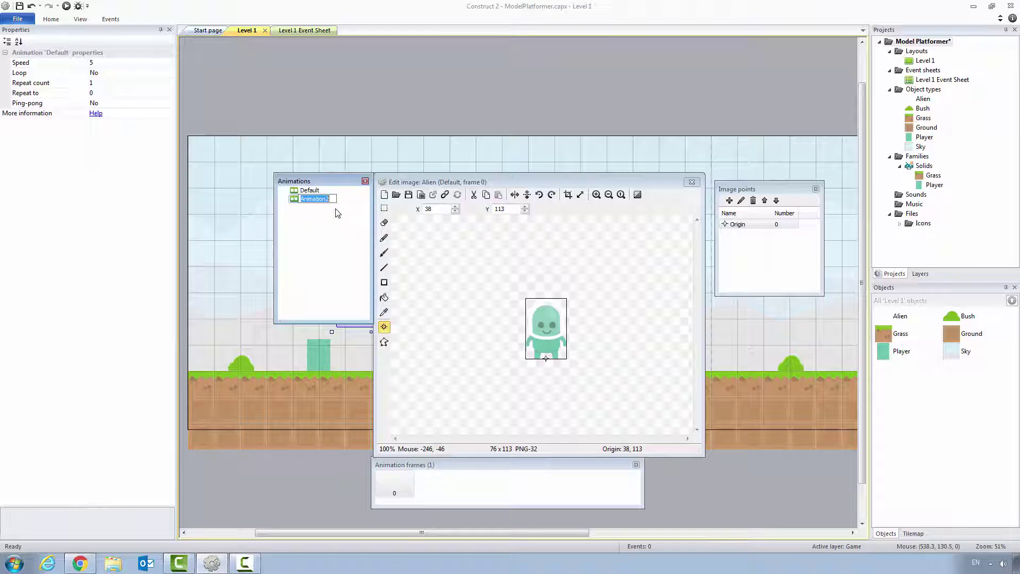
type("Walk")
key("Return")
left_click(302, 202)
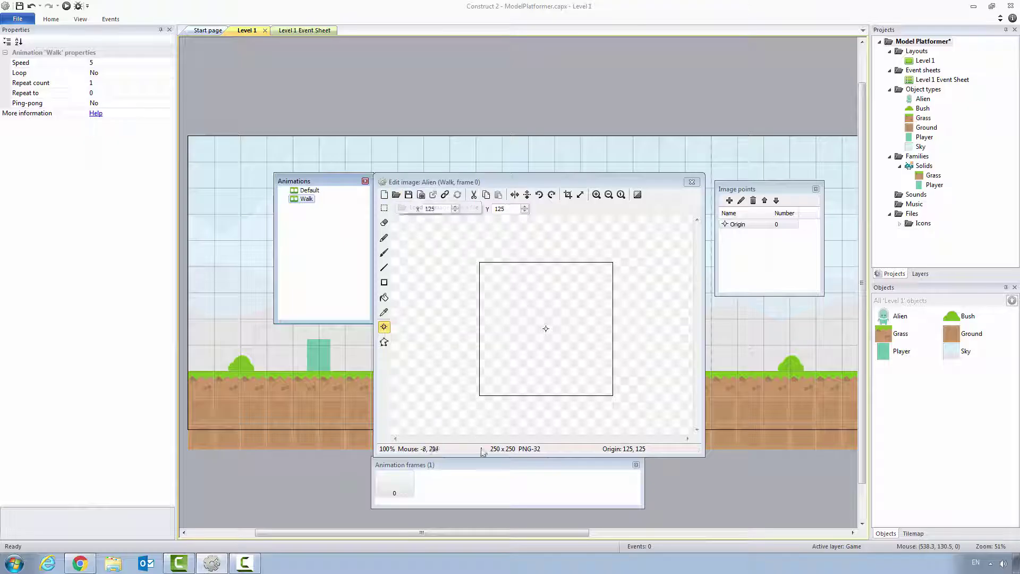
left_click(481, 470)
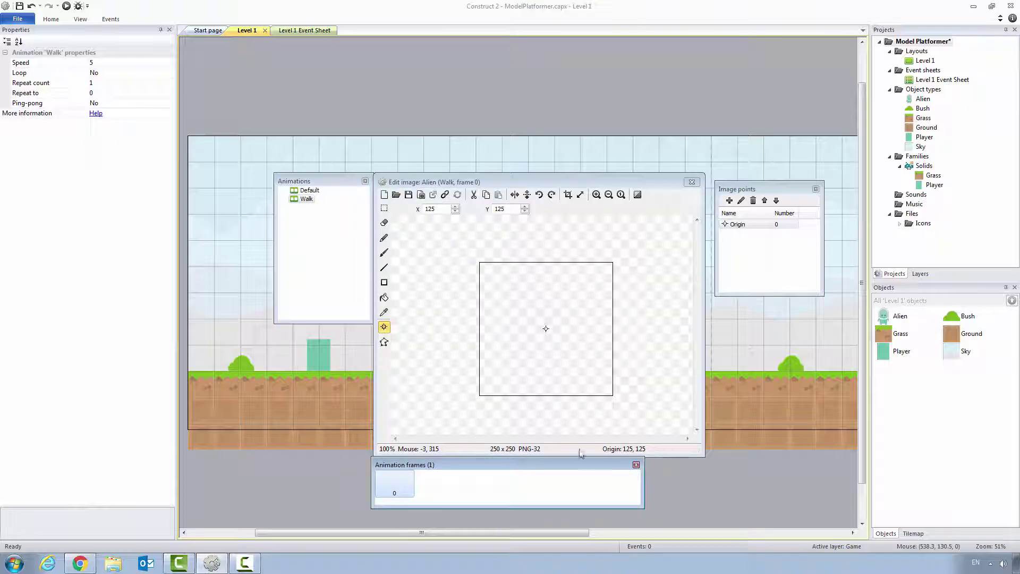
- Load alien-walk-77x117.png into Walk's first frame and set its origin to 39, 117
left_click(398, 196)
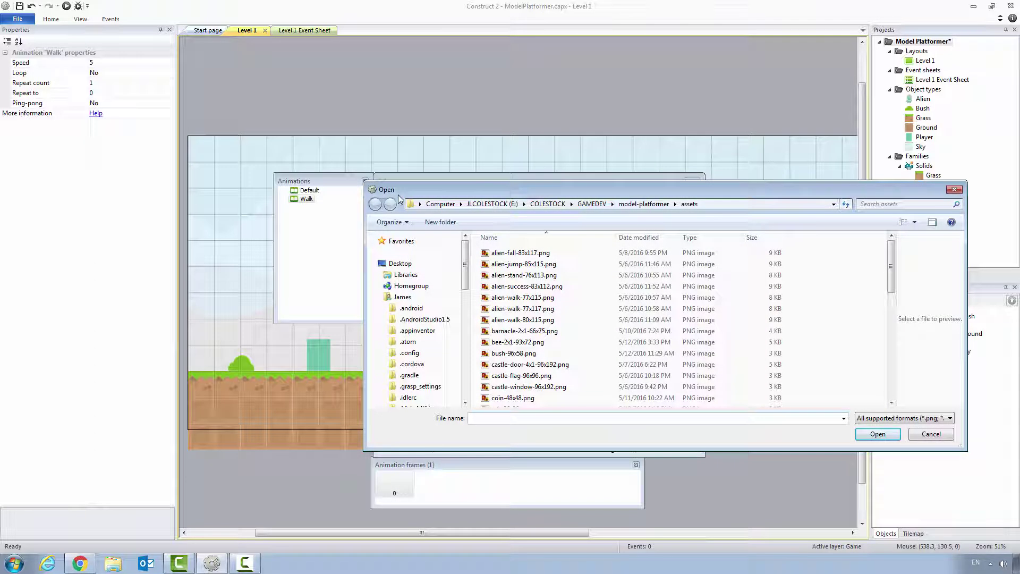
double_click(534, 311)
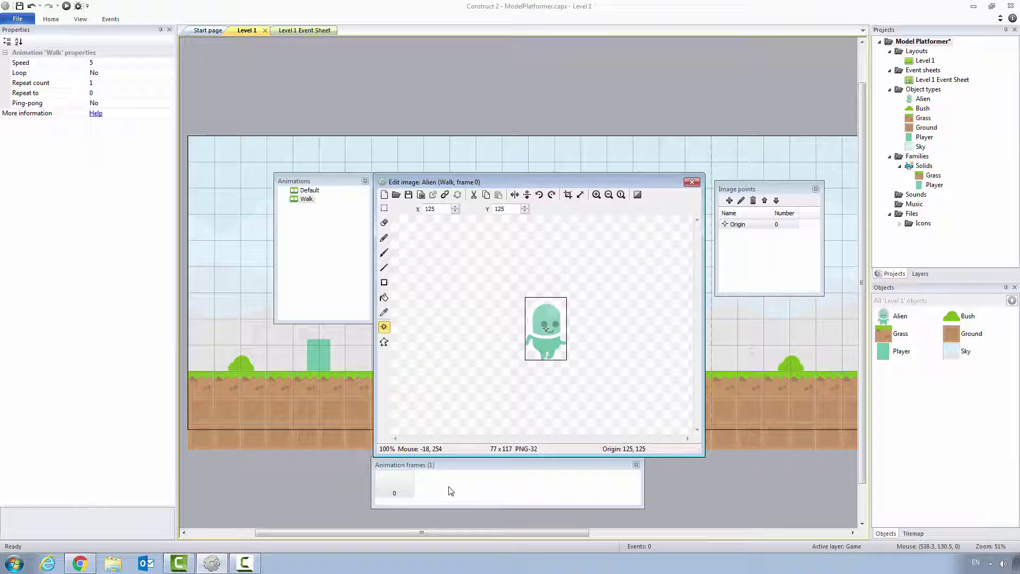
double_click(425, 208)
type("39")
key("Tab")
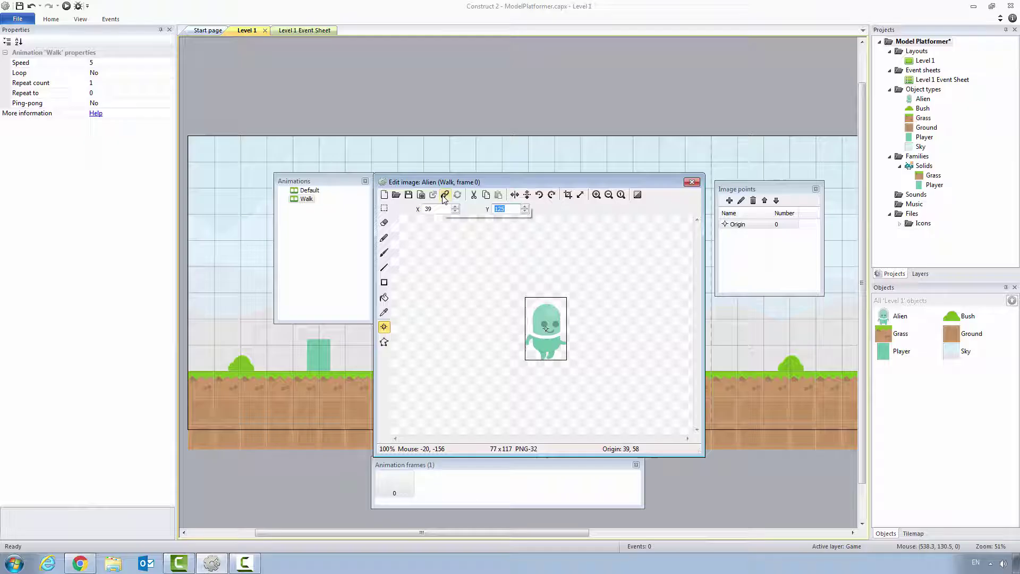
type("117")
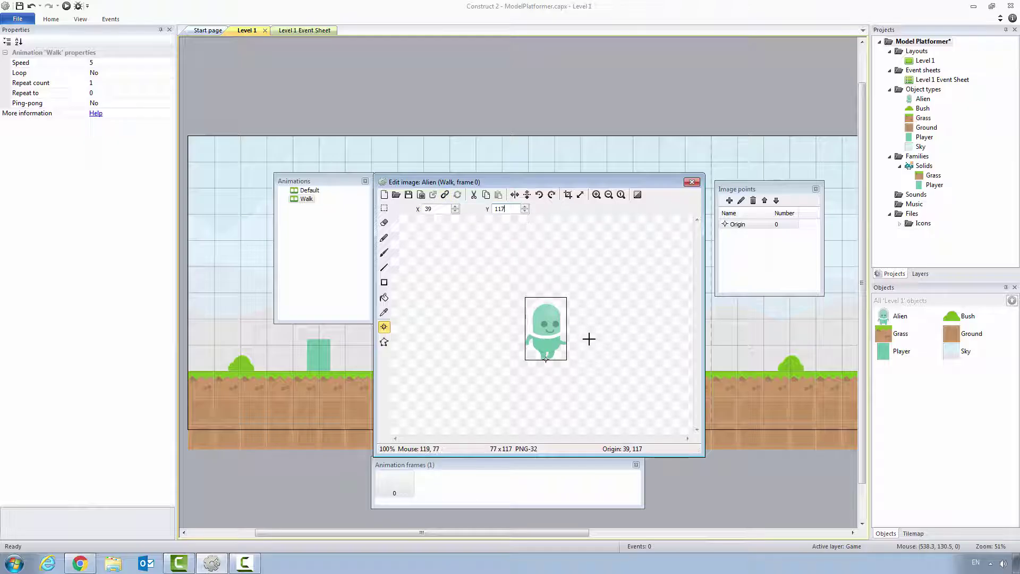
left_click(481, 492)
- Add Walk frame 1 from alien-walk-80x115.png with its origin at 40, 115
right_click(479, 493)
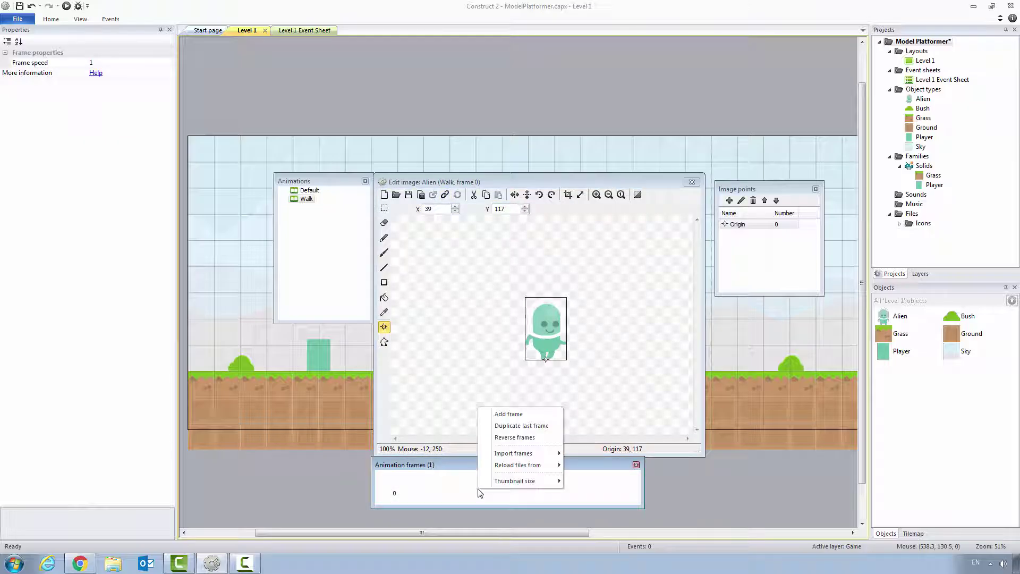
left_click(505, 413)
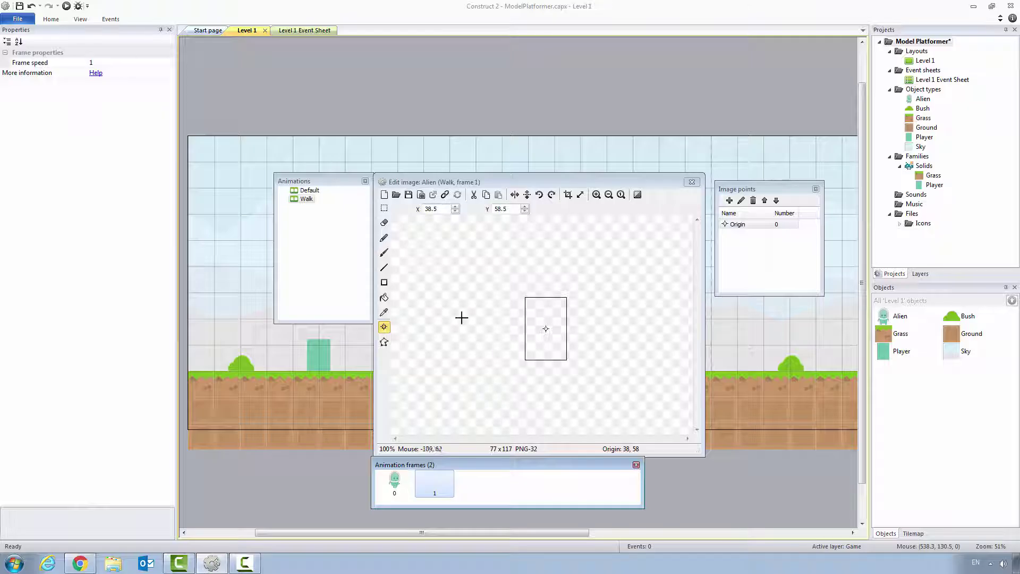
left_click(396, 195)
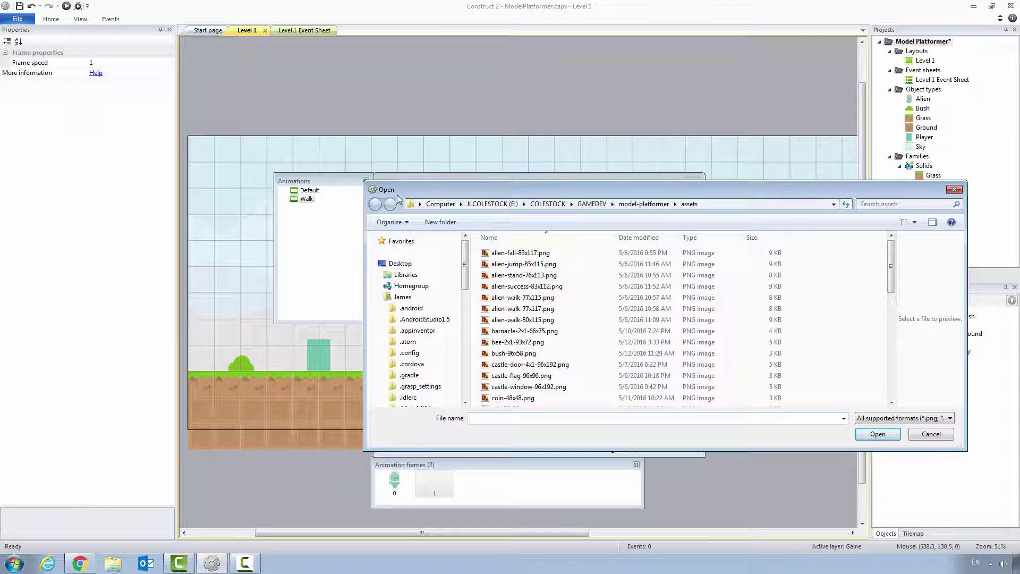
double_click(534, 319)
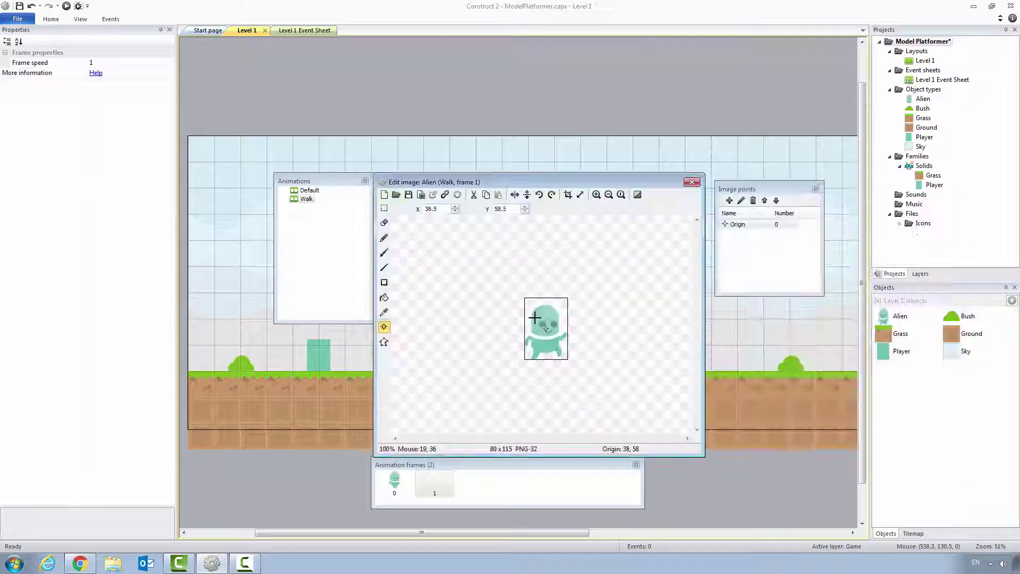
left_click_drag(449, 208, 418, 211)
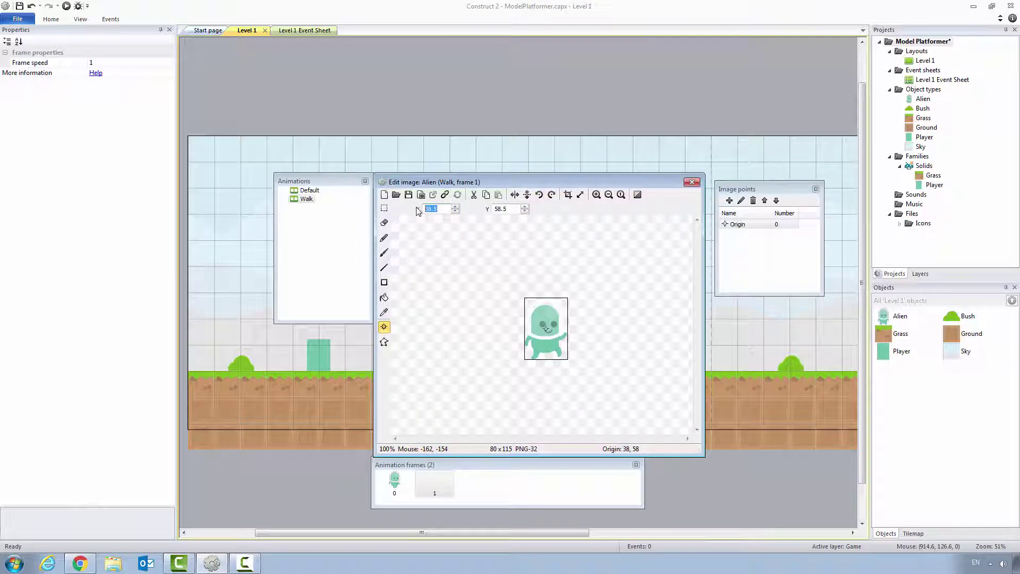
type("40")
left_click_drag(505, 208, 477, 200)
type("115")
- Add Walk frame 2 from alien-walk-77x117.png with its origin at 39, 117
right_click(481, 478)
left_click(509, 412)
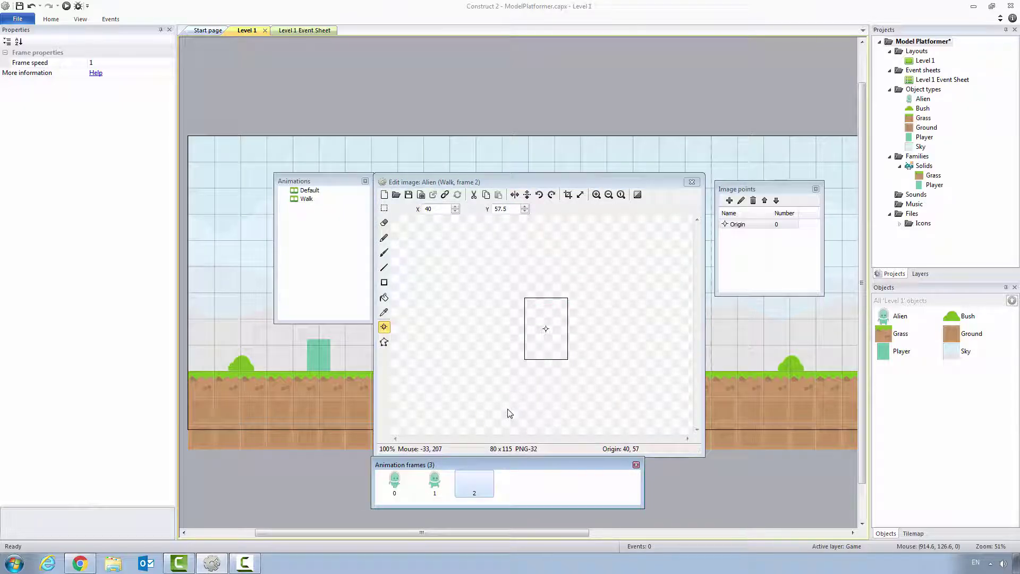
left_click(397, 195)
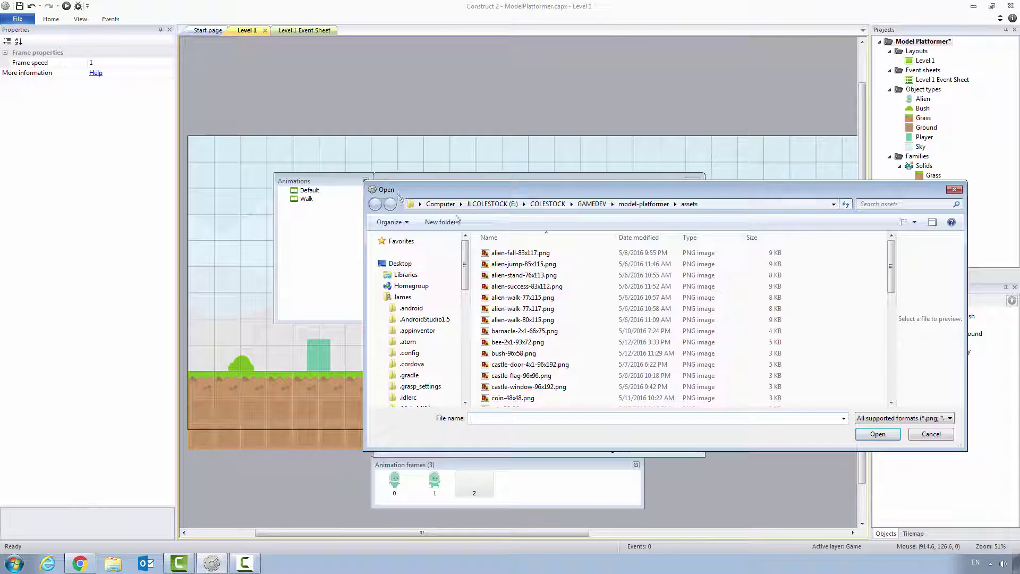
double_click(539, 309)
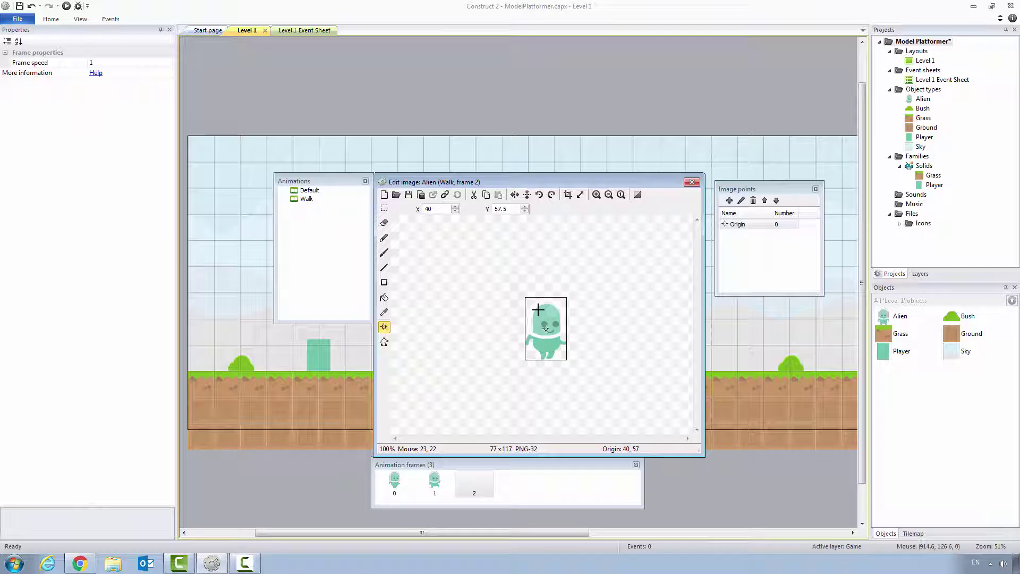
double_click(439, 209)
type("39")
left_click(508, 208)
double_click(508, 209)
type("117")
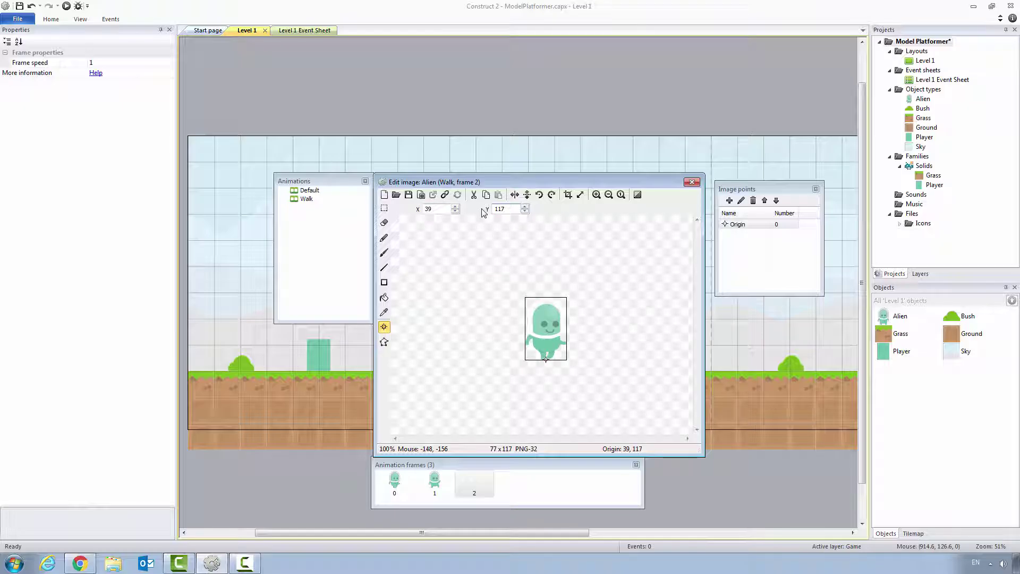
right_click(522, 476)
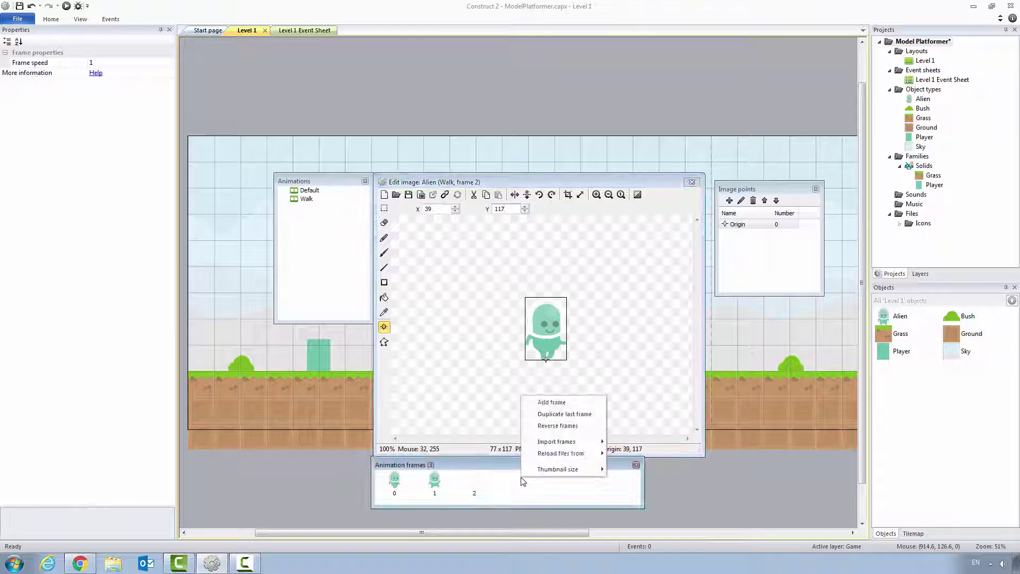
- Add Walk frame 3 from alien-walk-77x115.png with its origin at 39, 115
left_click(563, 405)
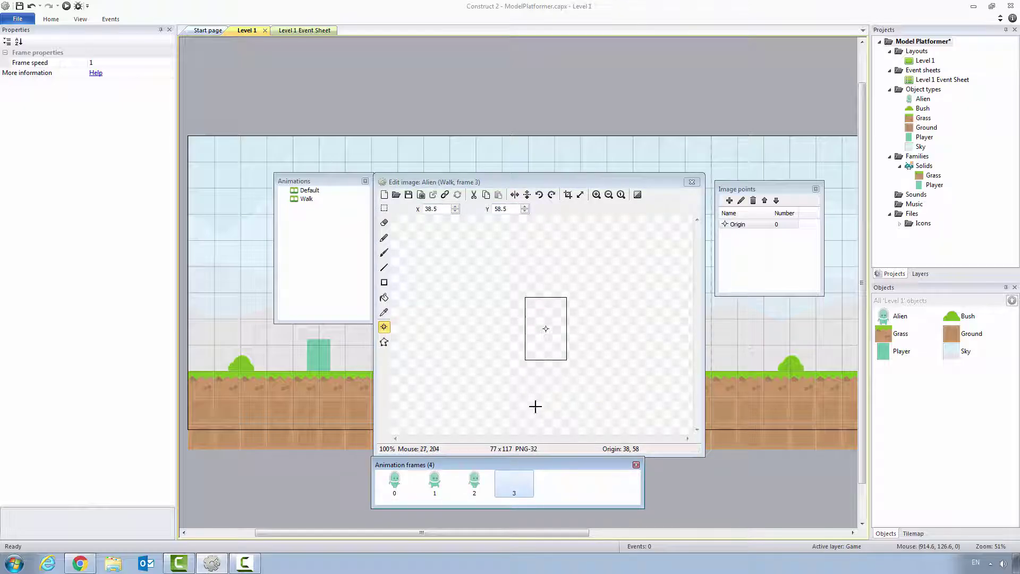
left_click(396, 195)
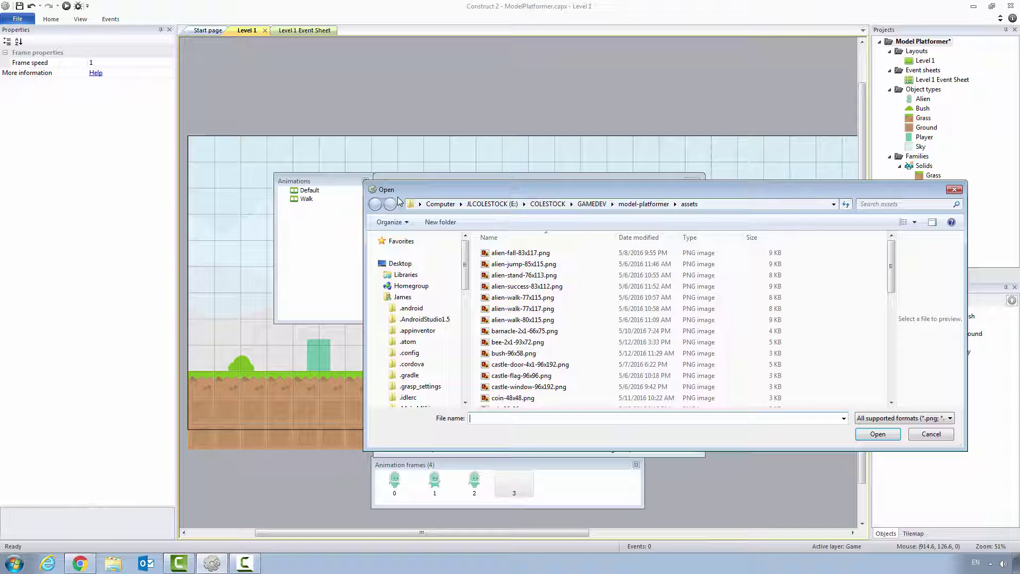
double_click(532, 300)
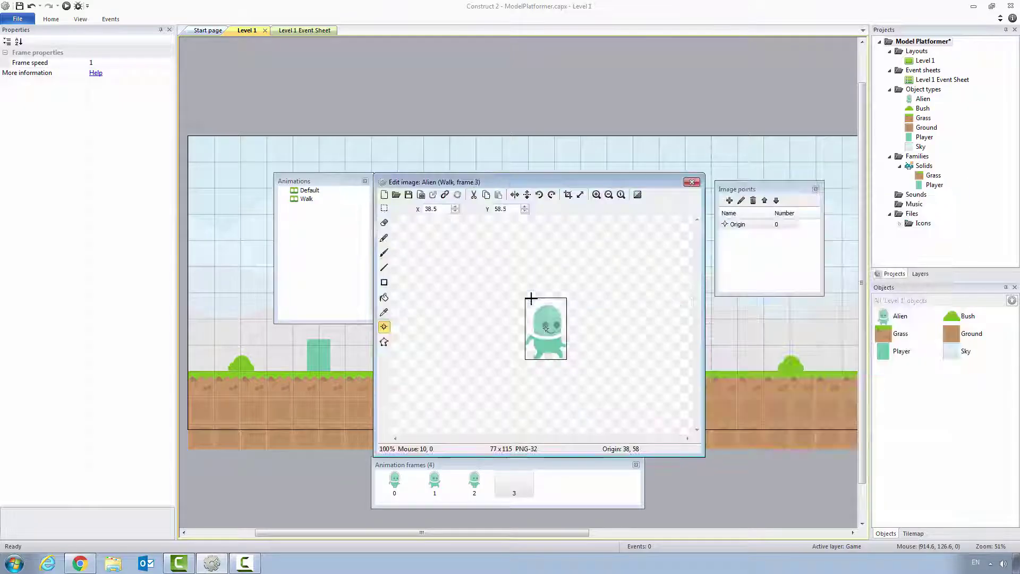
double_click(438, 210)
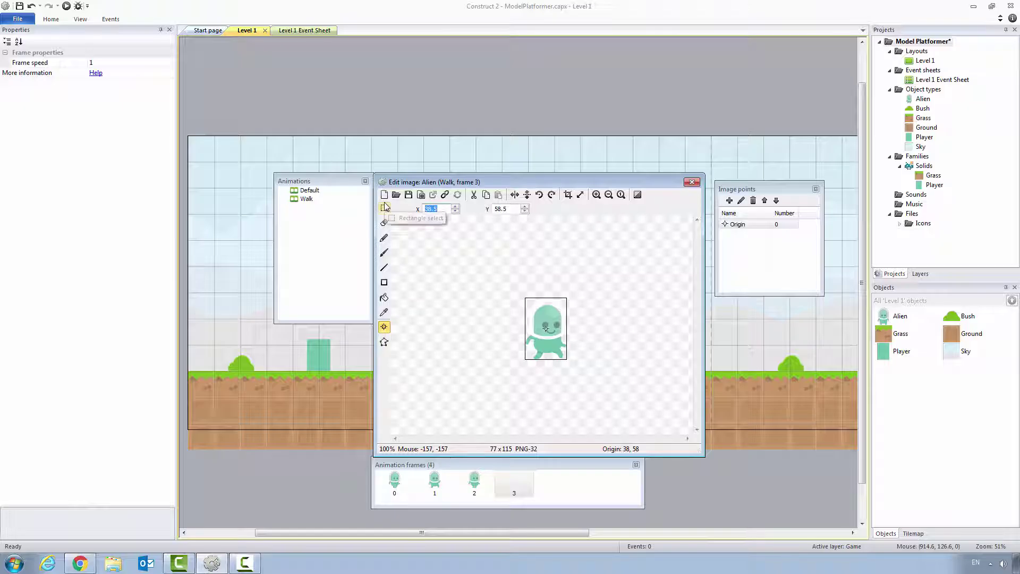
type("39")
double_click(505, 209)
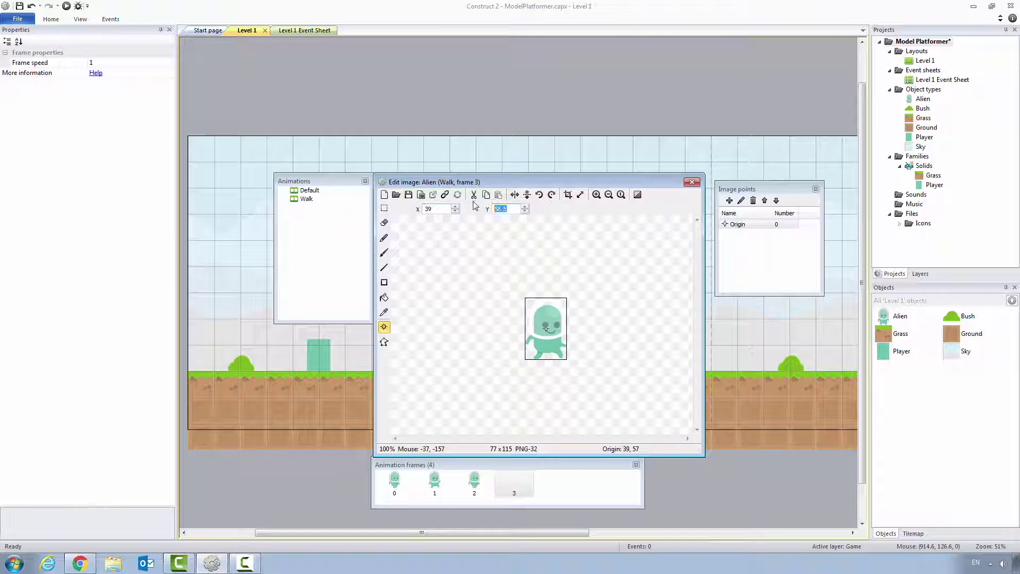
type("115")
- Add one more blank frame to the Walk animation
right_click(576, 486)
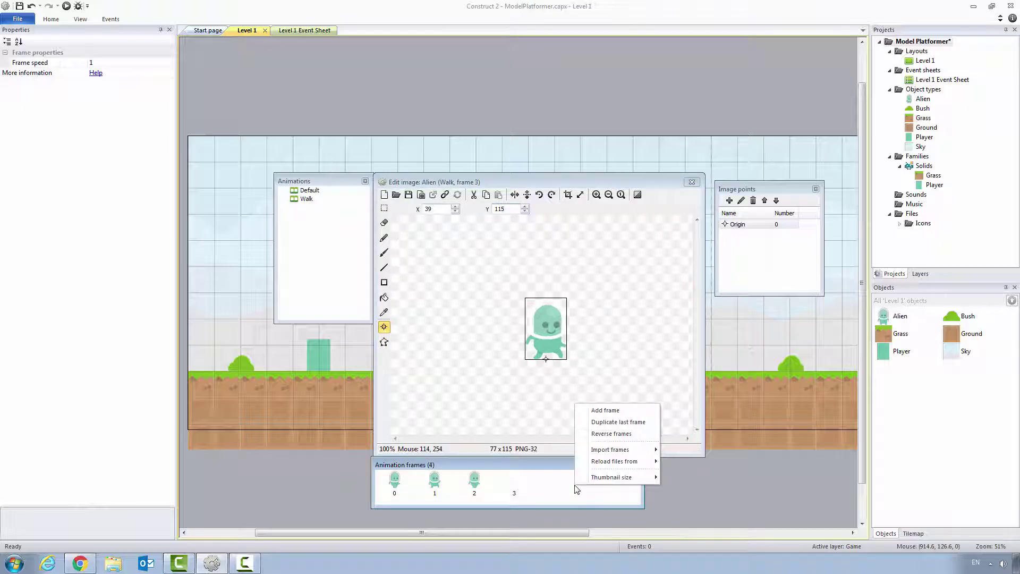
left_click(605, 410)
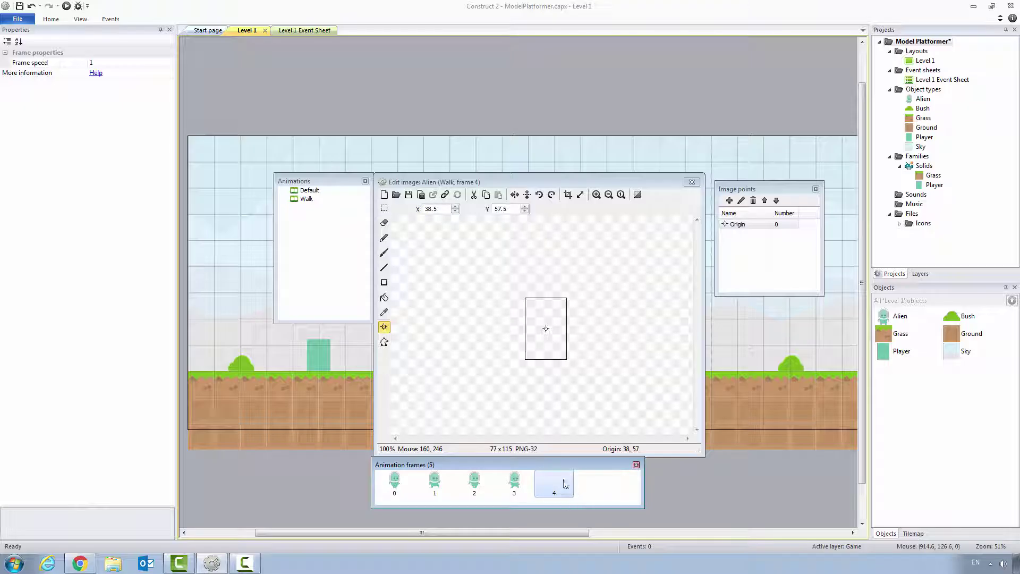
right_click(556, 486)
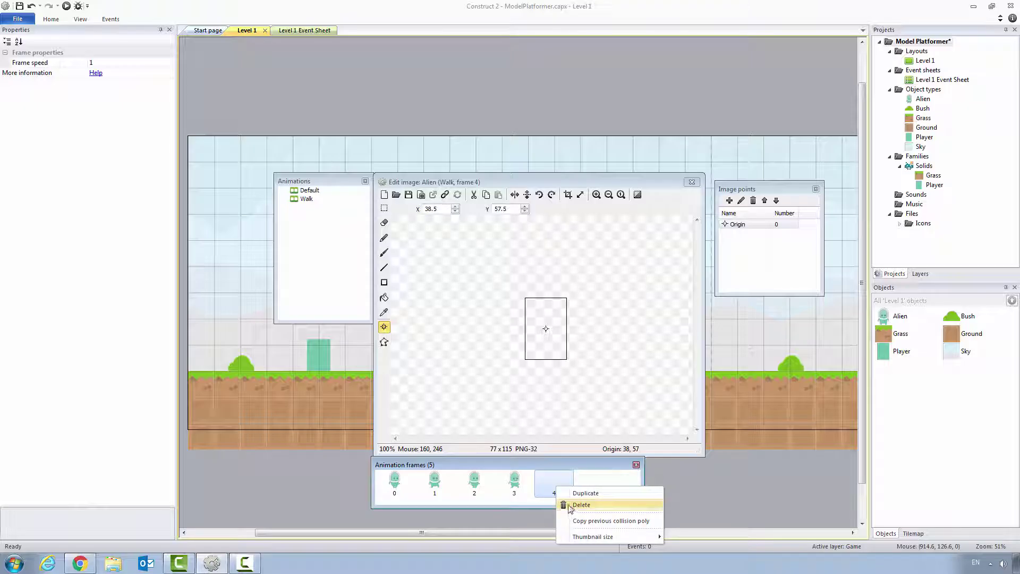
- Delete the blank frame 4 and preview the four-frame Walk animation
left_click(569, 506)
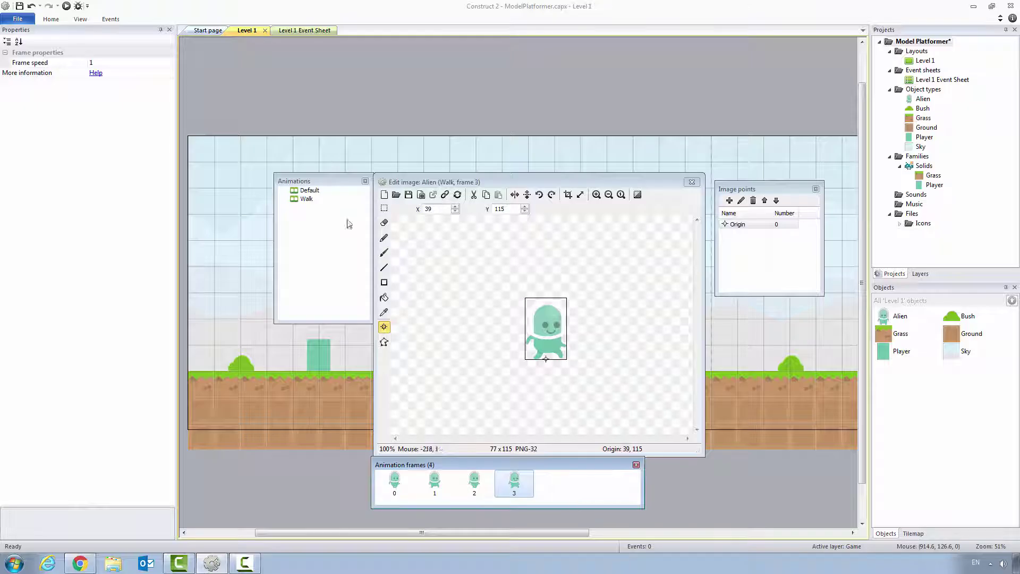
left_click(311, 192)
left_click(304, 199)
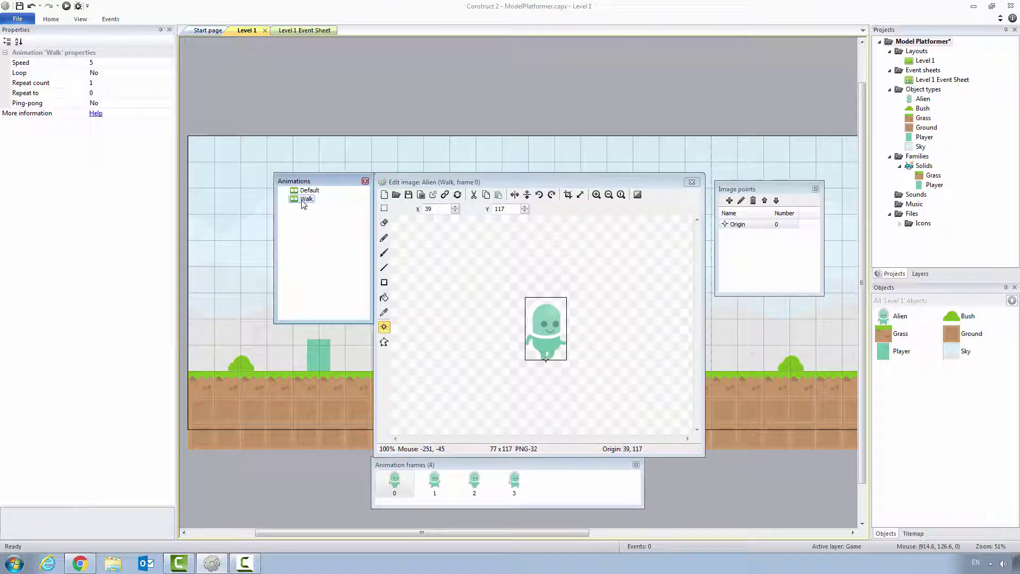
right_click(303, 201)
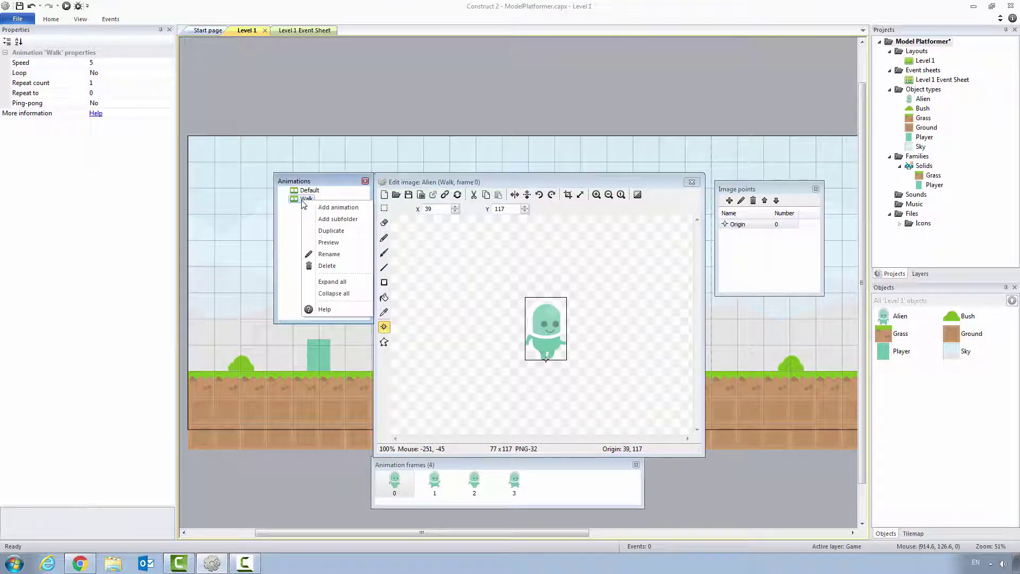
left_click(333, 244)
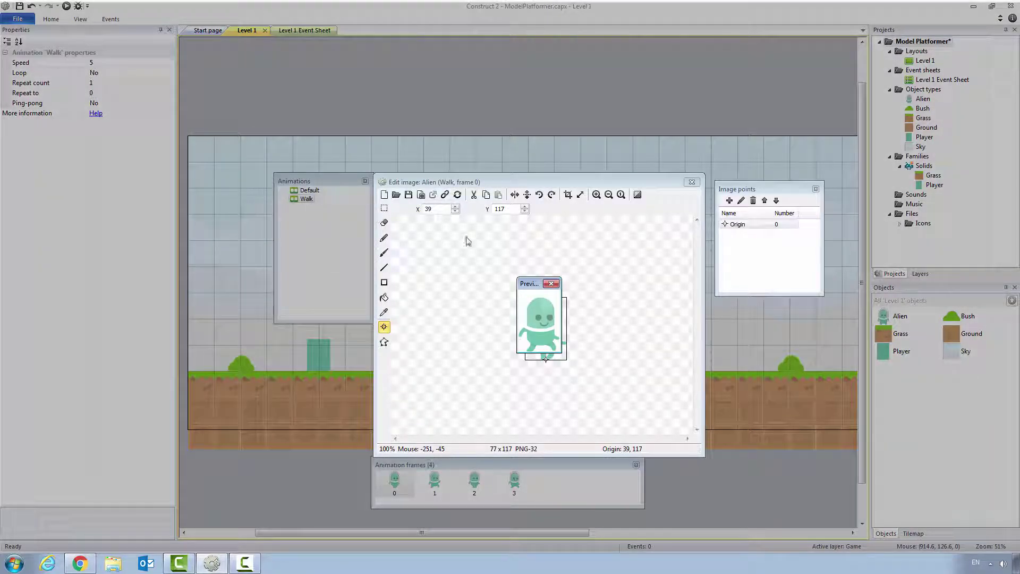
- Set Walk's Speed to 8 and Loop to Yes, then preview the looping animation
left_click(551, 284)
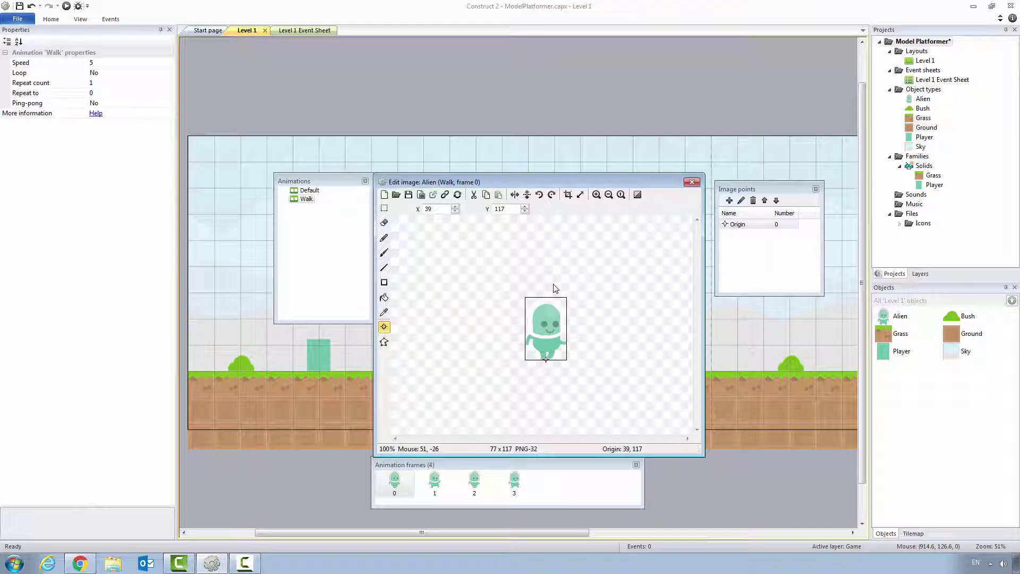
left_click(112, 64)
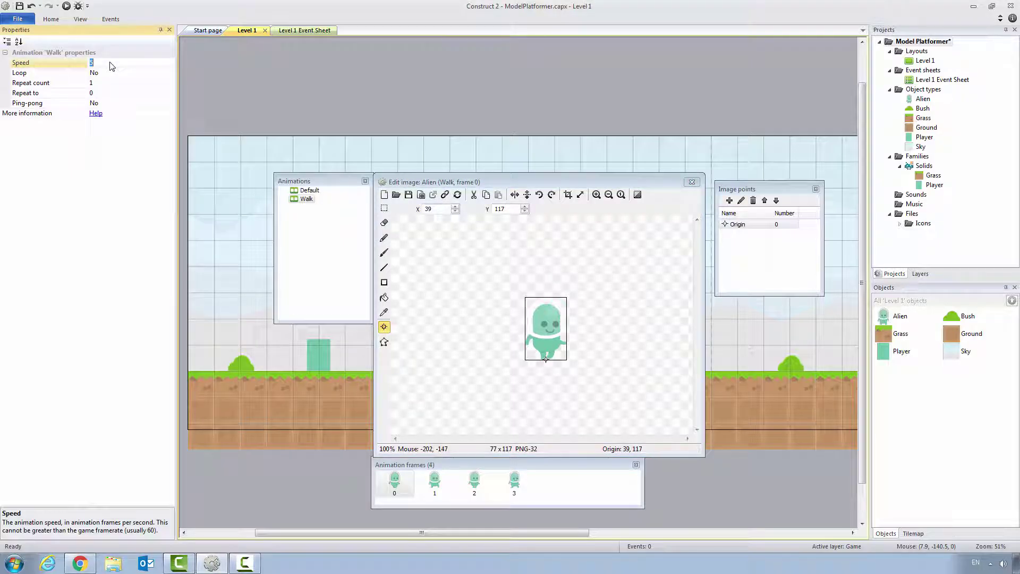
left_click(117, 74)
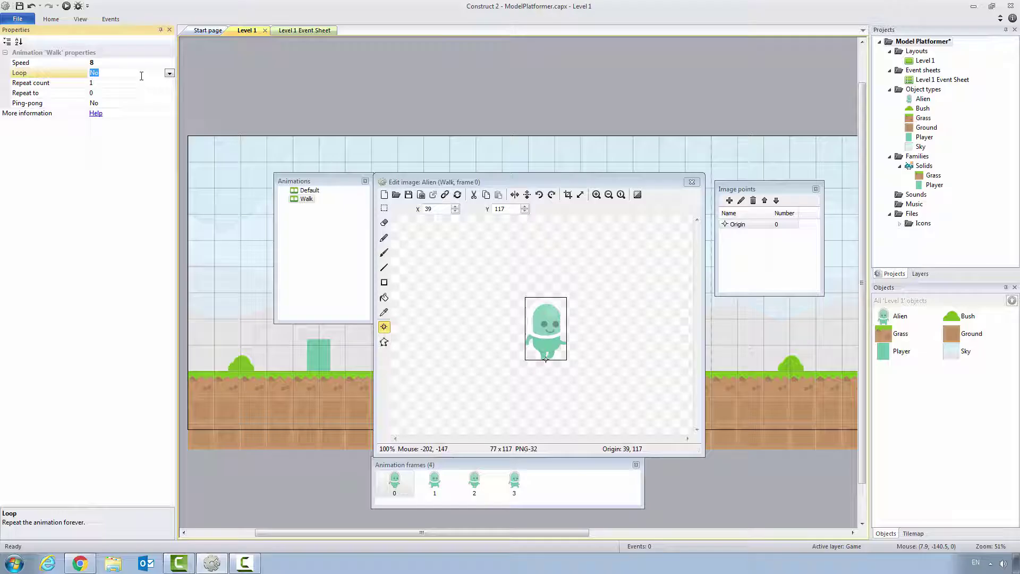
left_click(168, 74)
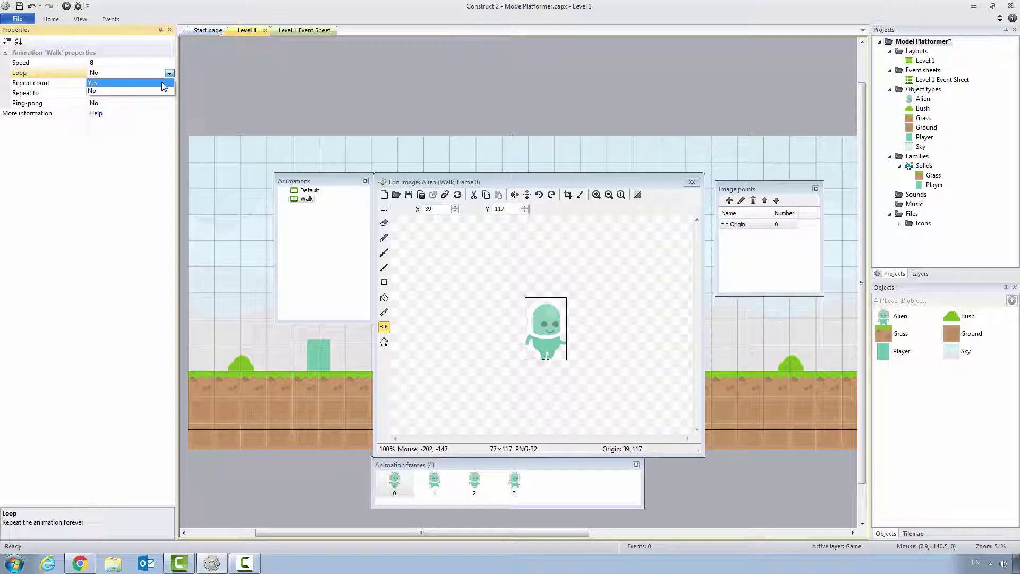
left_click(165, 83)
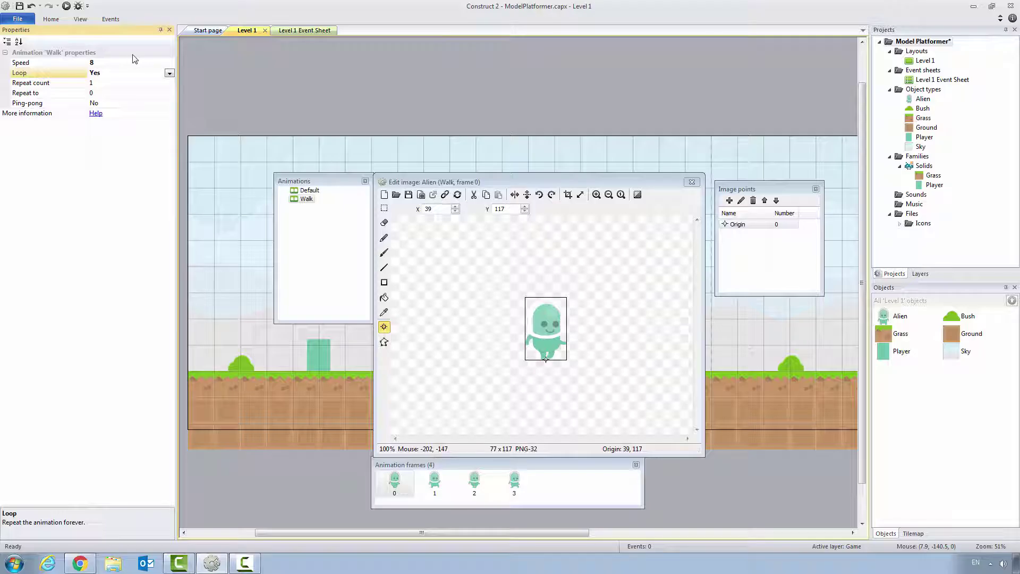
right_click(313, 204)
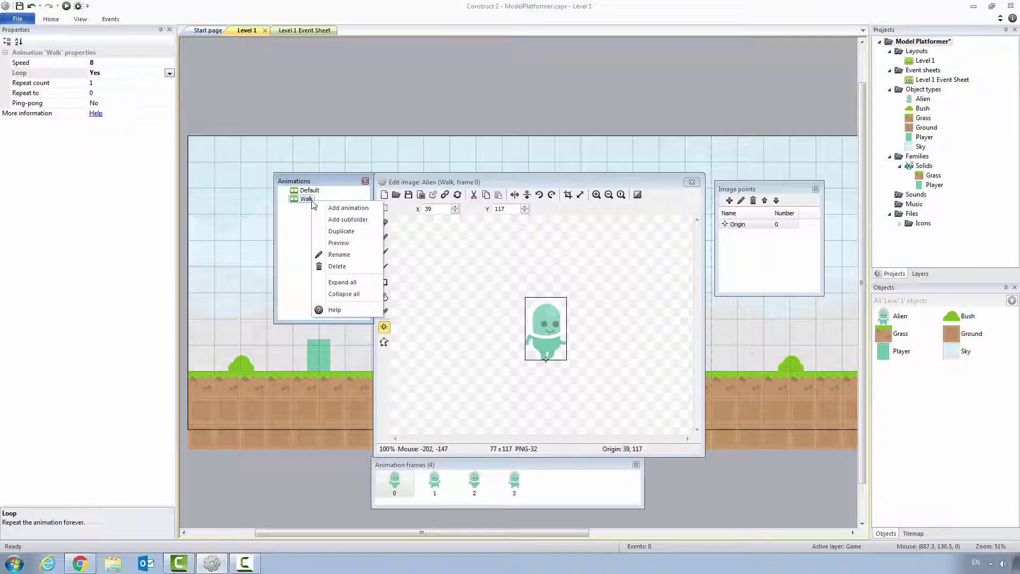
left_click(343, 244)
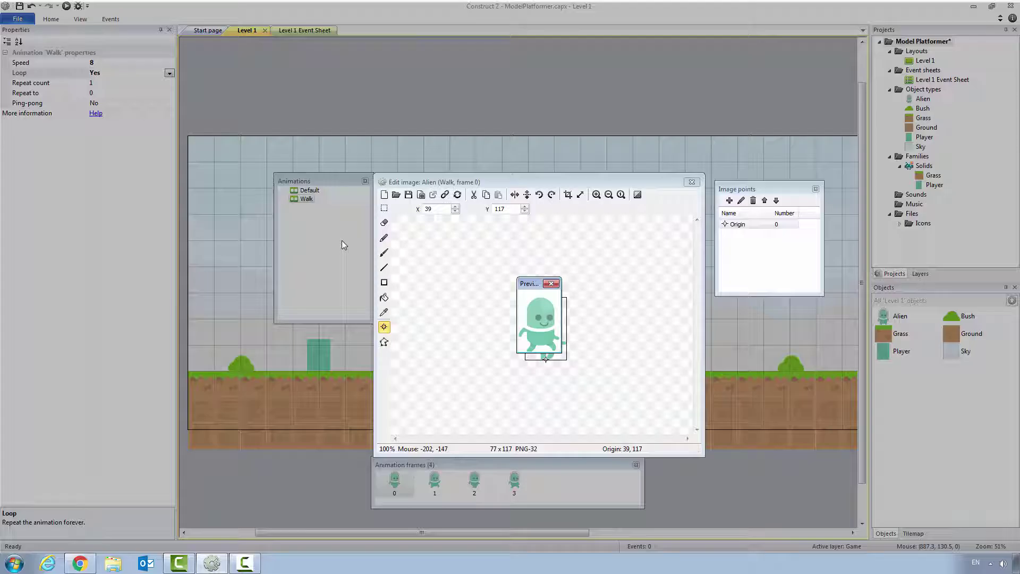
left_click(551, 283)
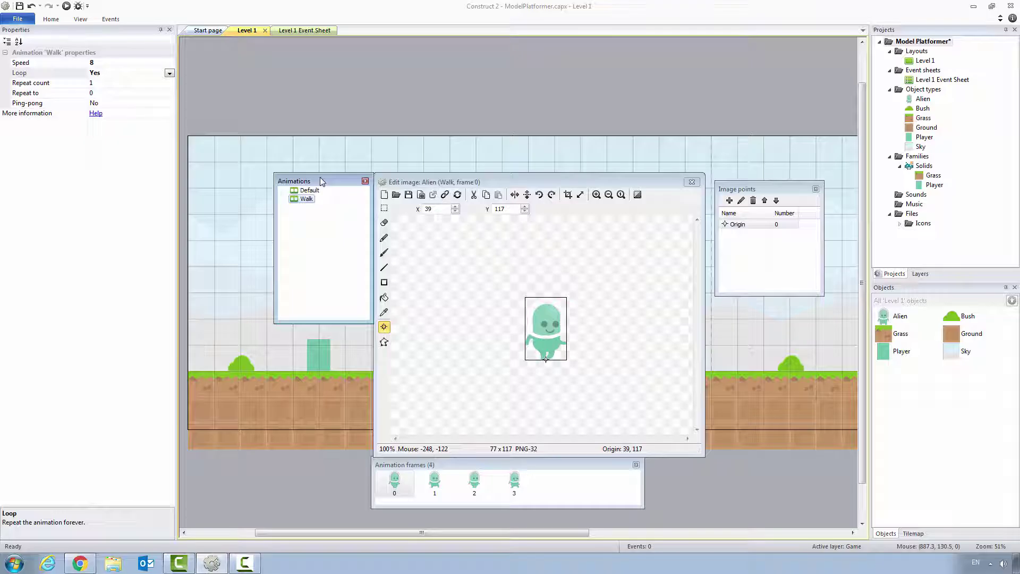
- Add a new animation named Jump to the Alien
right_click(302, 211)
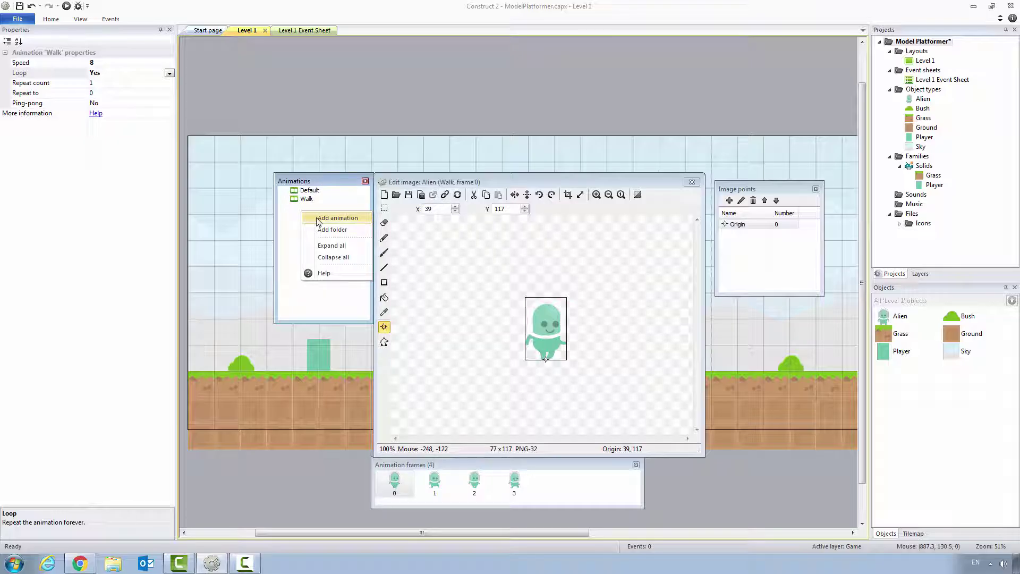
left_click(318, 221)
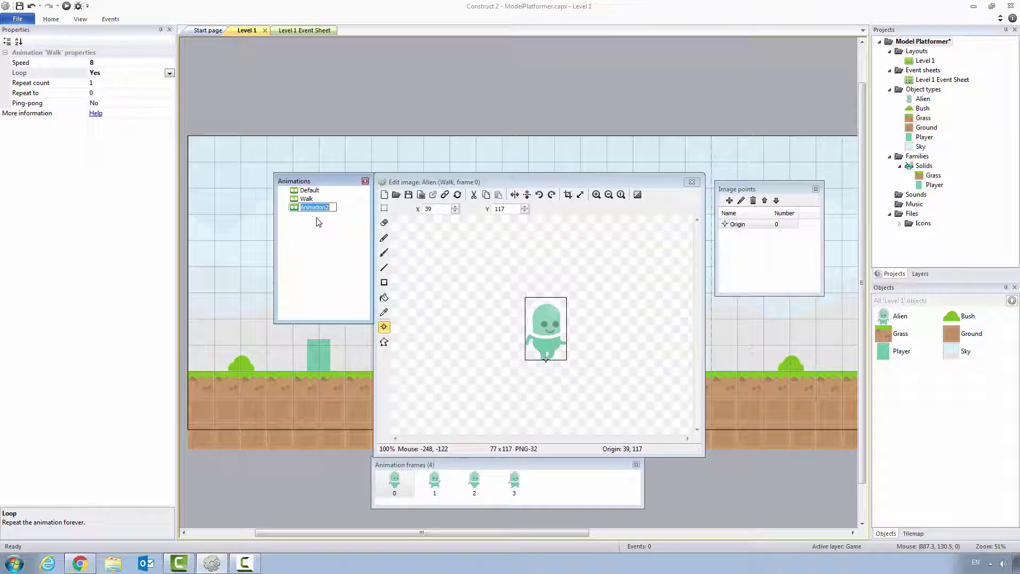
type("Jump")
key("Return")
left_click(308, 207)
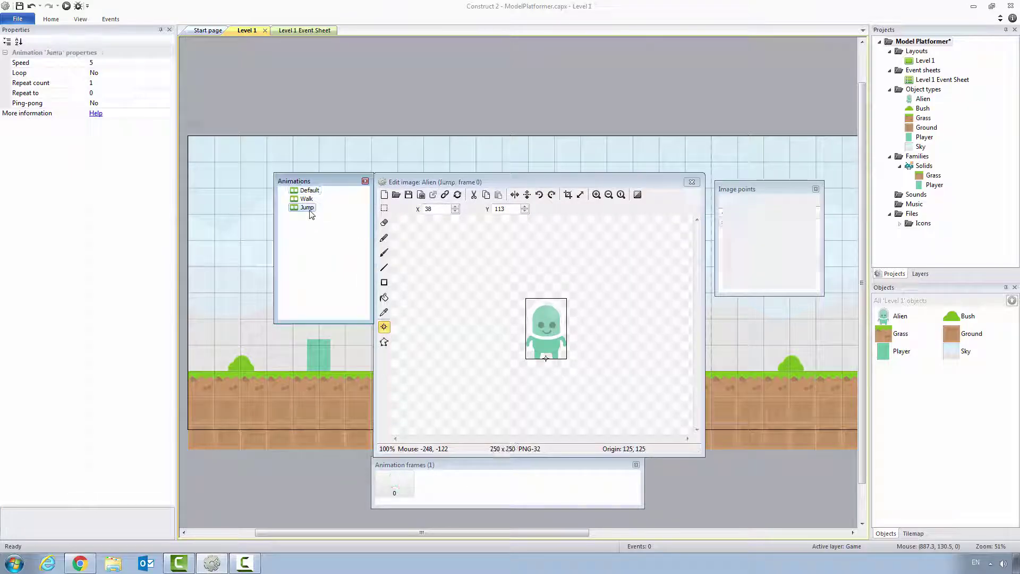
- Load alien-jump-85x115.png into the Jump frame and set its origin to 43, 115
left_click(396, 195)
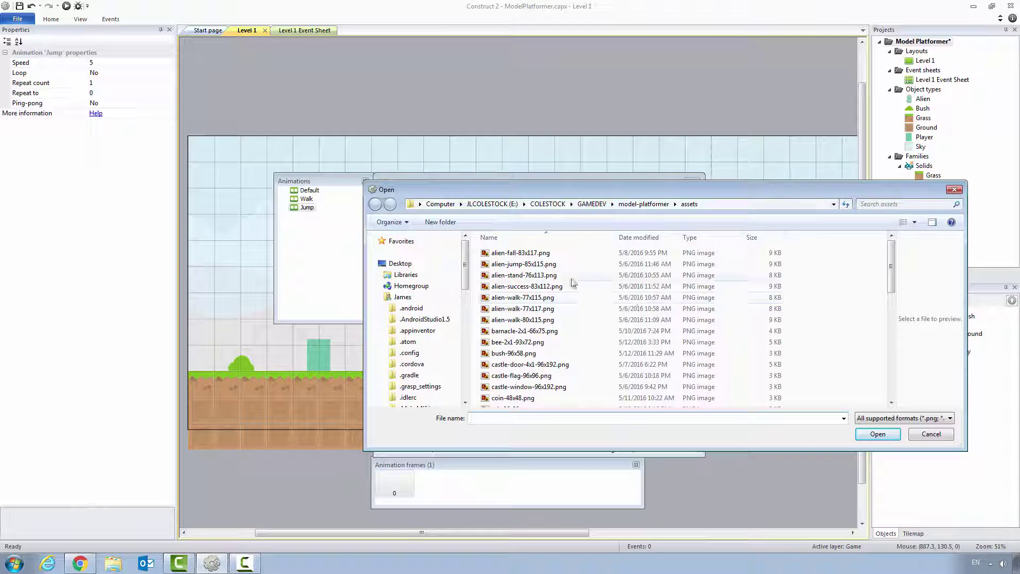
double_click(536, 264)
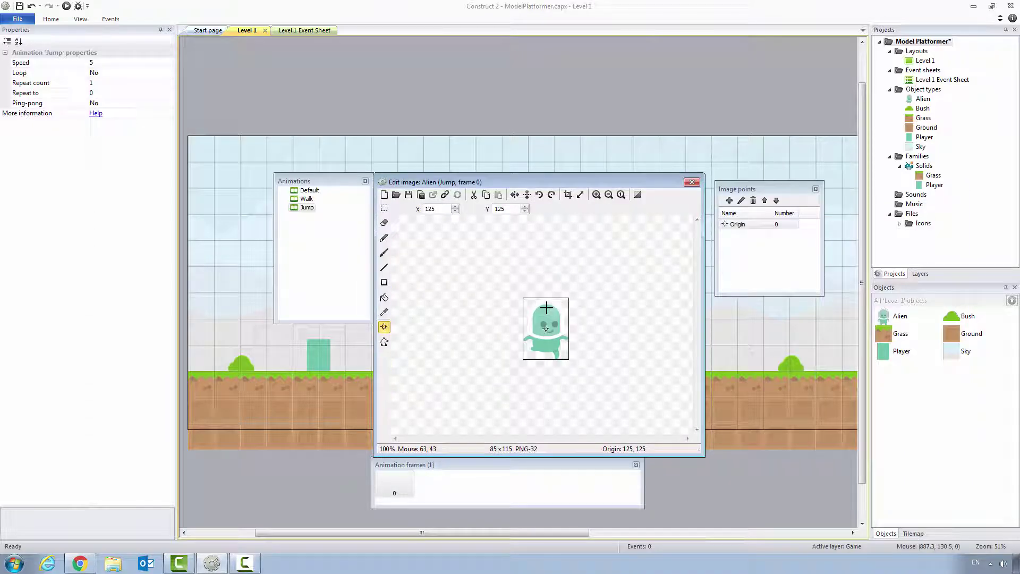
double_click(424, 208)
type("43")
left_click_drag(512, 212, 488, 209)
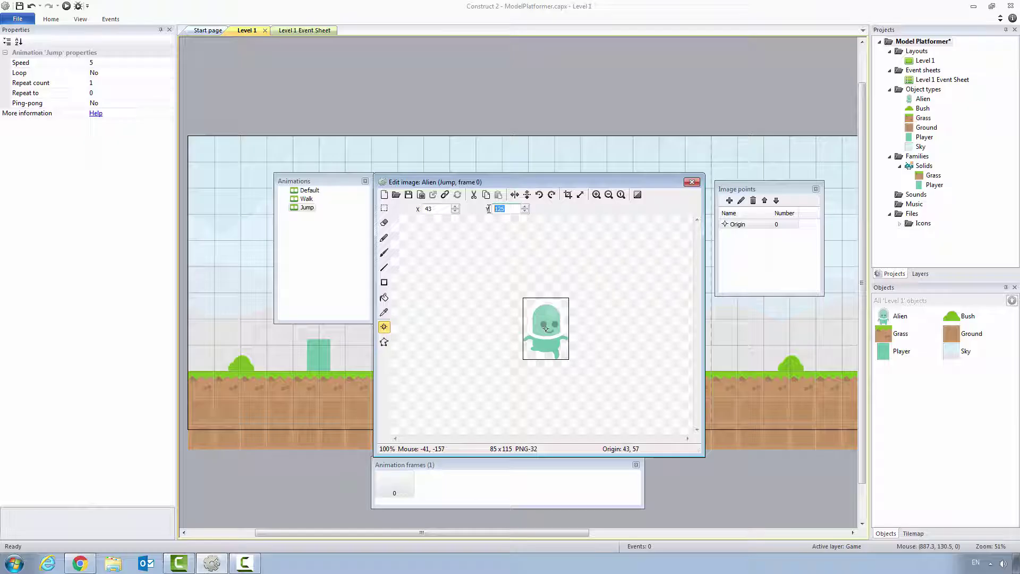
type("115")
- Add and then delete a blank Jump frame to refresh the frame thumbnail
right_click(483, 481)
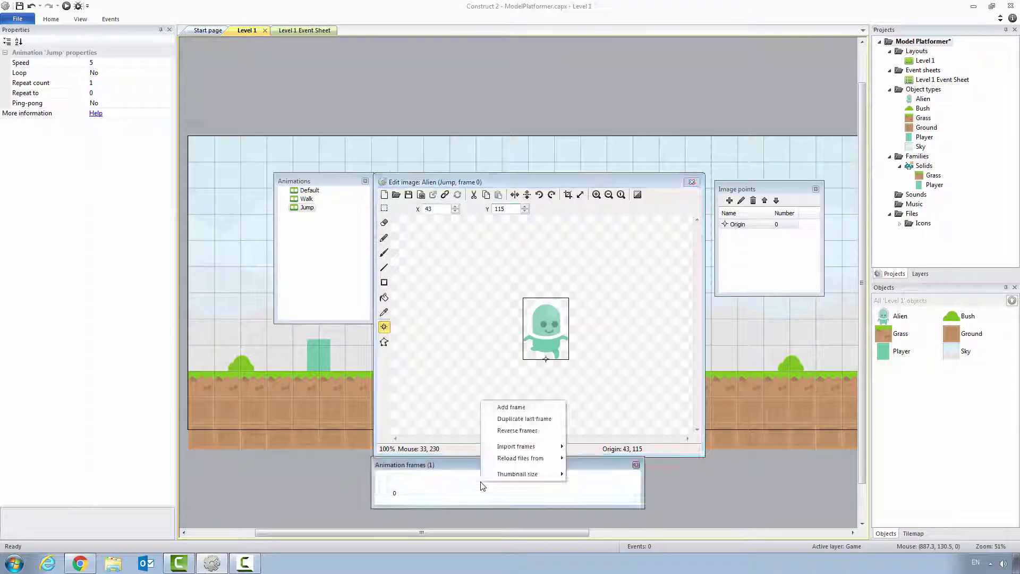
left_click(519, 409)
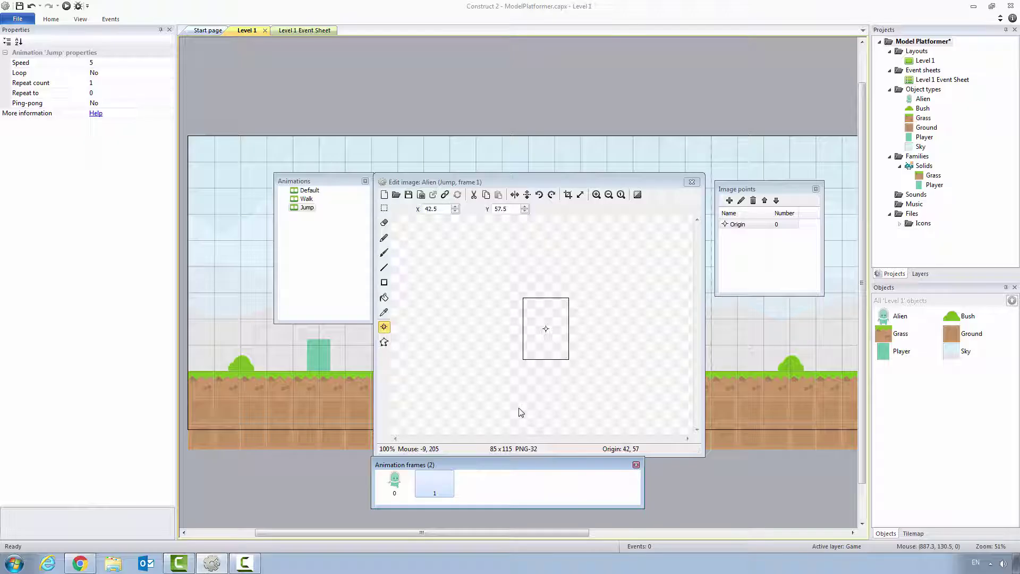
right_click(435, 490)
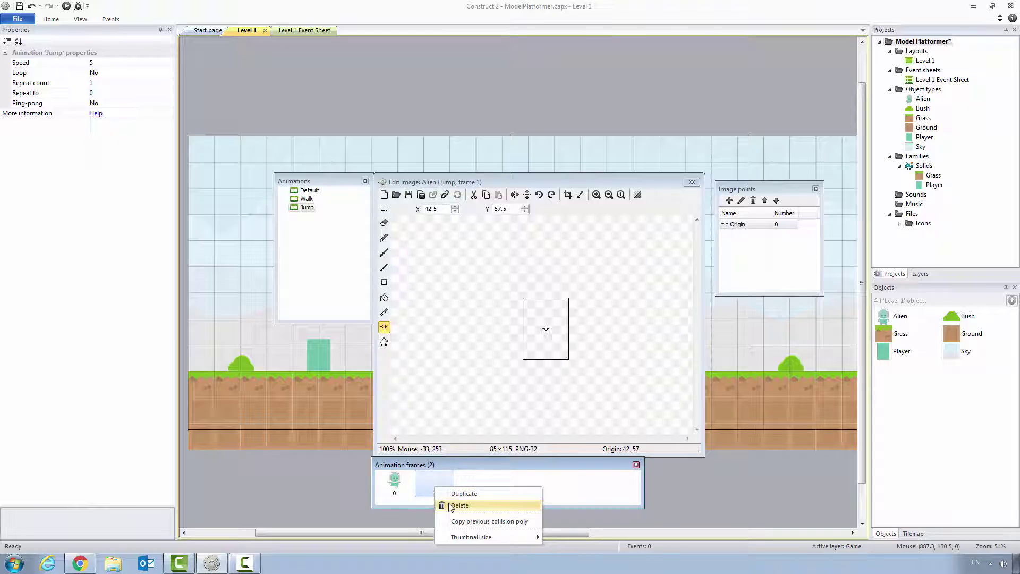
left_click(459, 505)
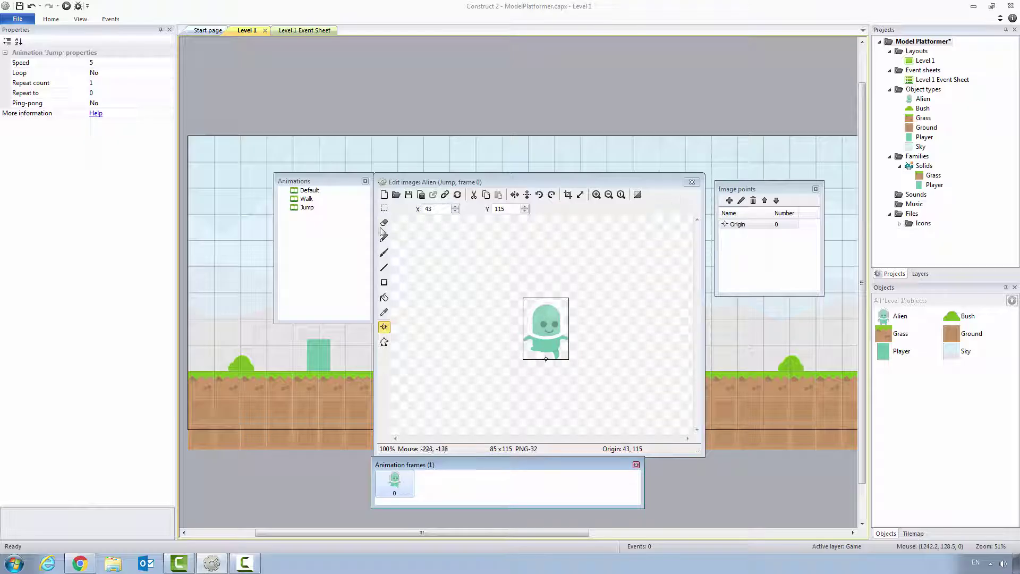
right_click(325, 228)
- Add a new animation below Jump named Fall and select it for editing
left_click(345, 235)
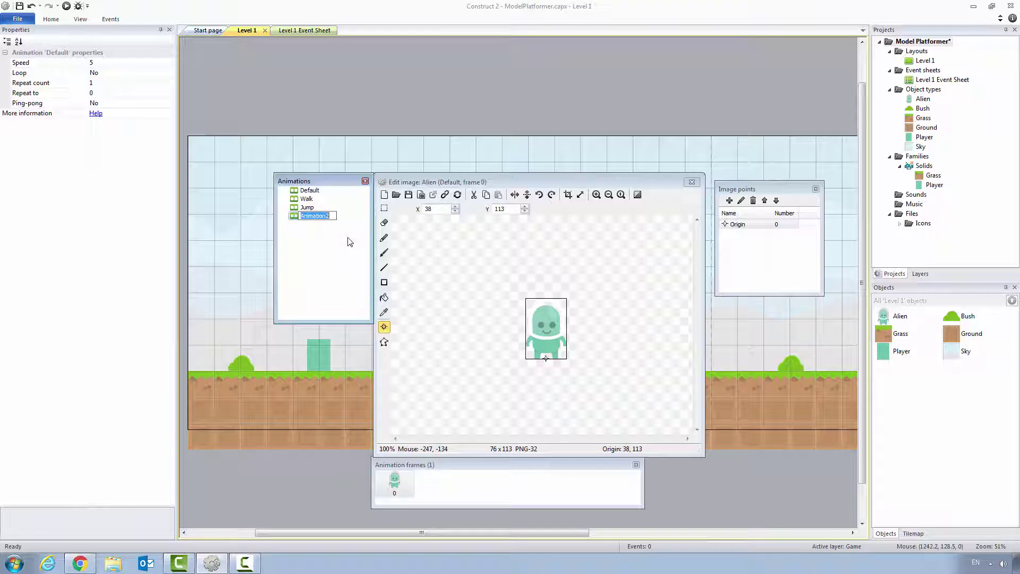
type("Fall")
key("Return")
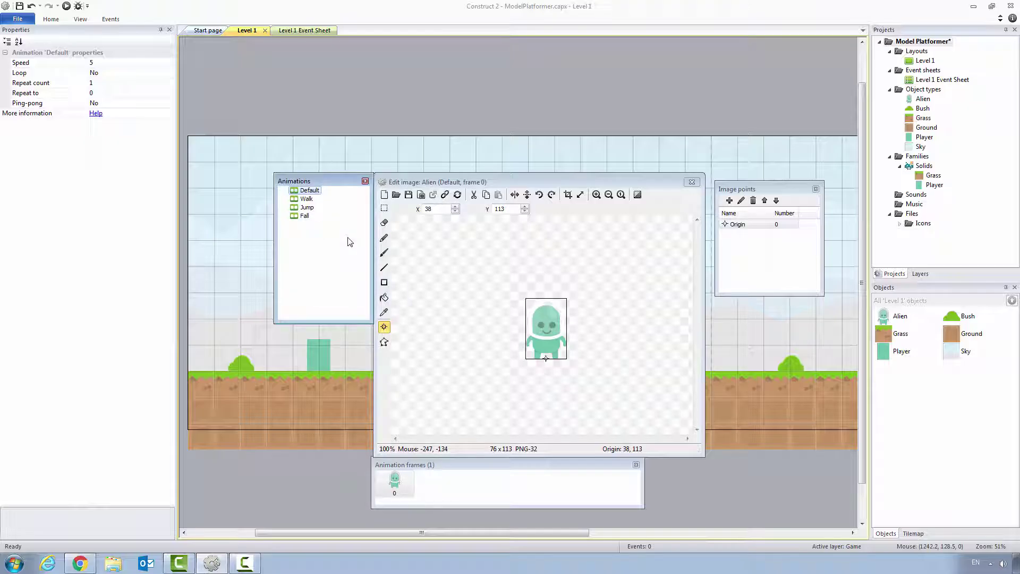
left_click(304, 216)
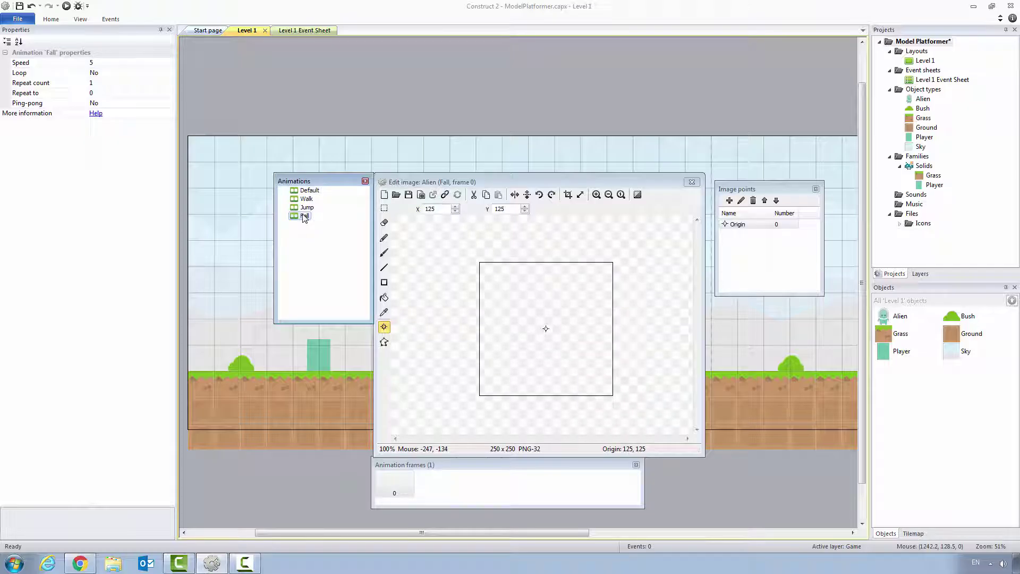
- Load alien-fall-83x117.png as the Fall frame and set its origin to 42, 117
left_click(399, 196)
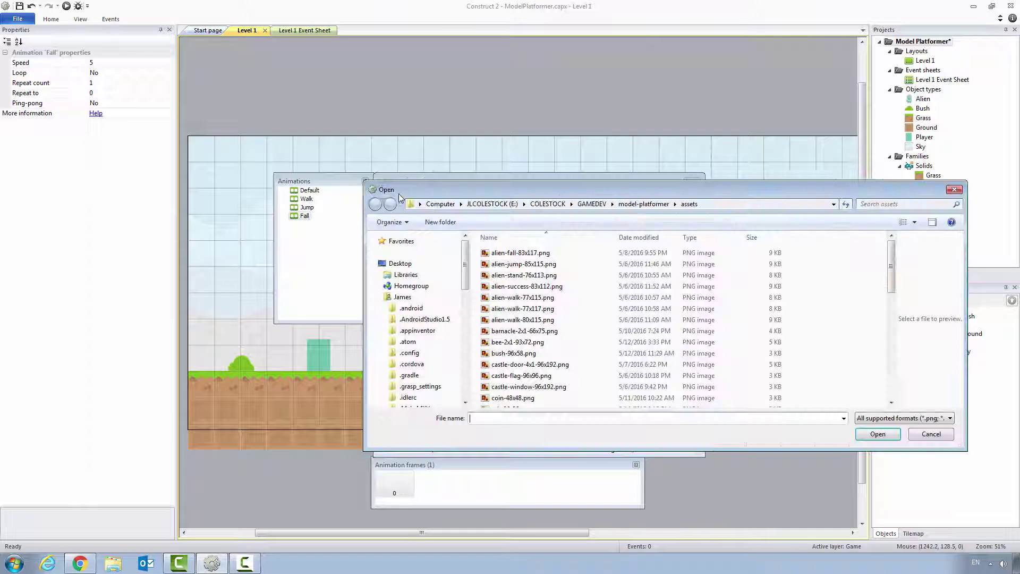
left_click(513, 256)
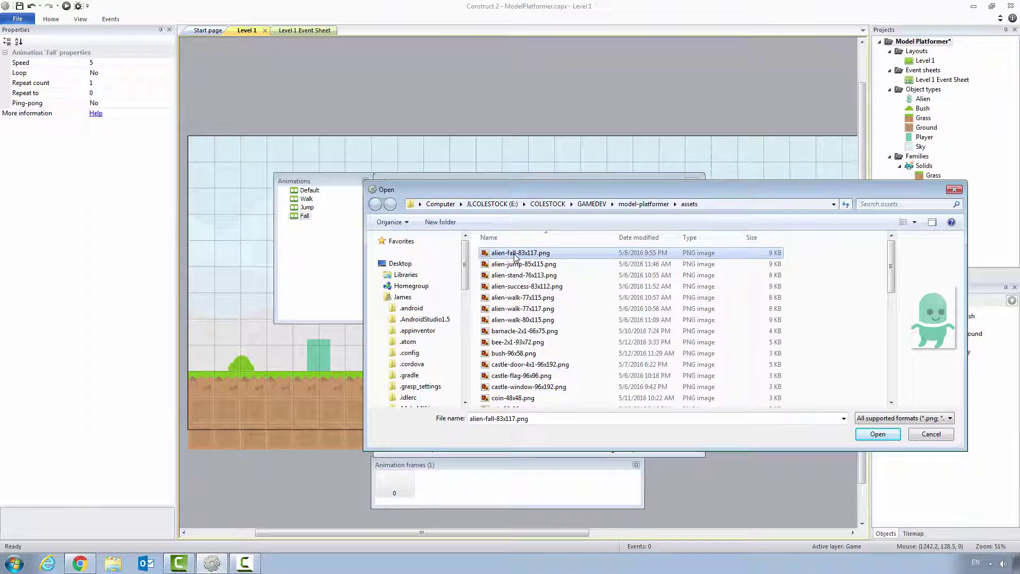
double_click(513, 256)
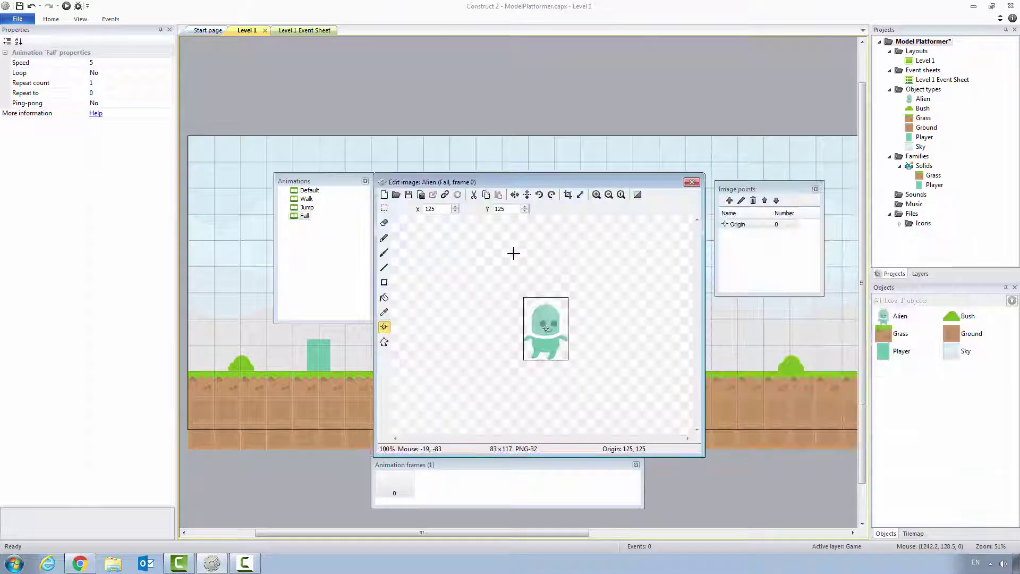
double_click(439, 210)
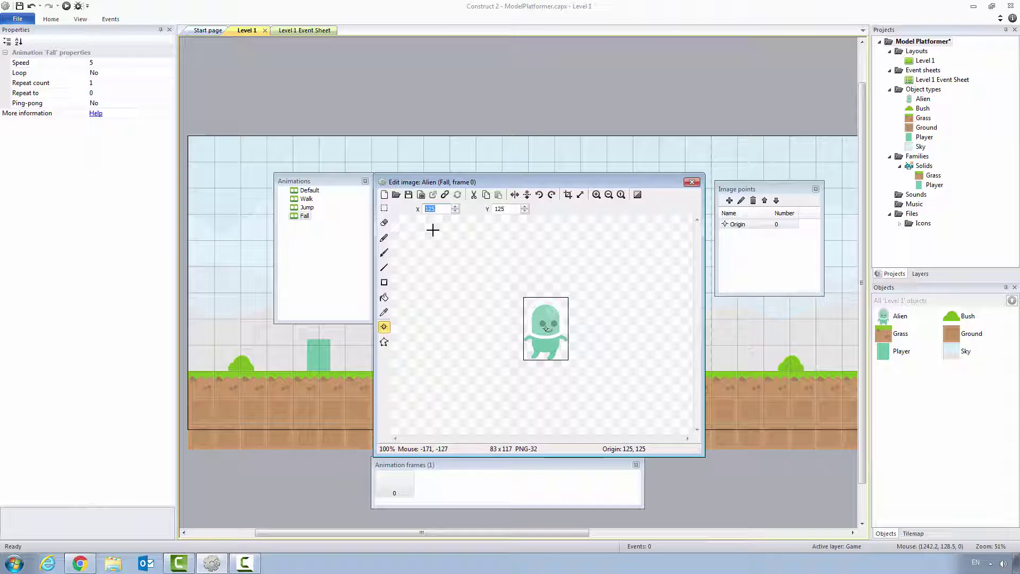
type("42")
type("117")
- Add then delete a blank frame in Fall, and review the Default, Walk, Jump and Fall animations
right_click(491, 495)
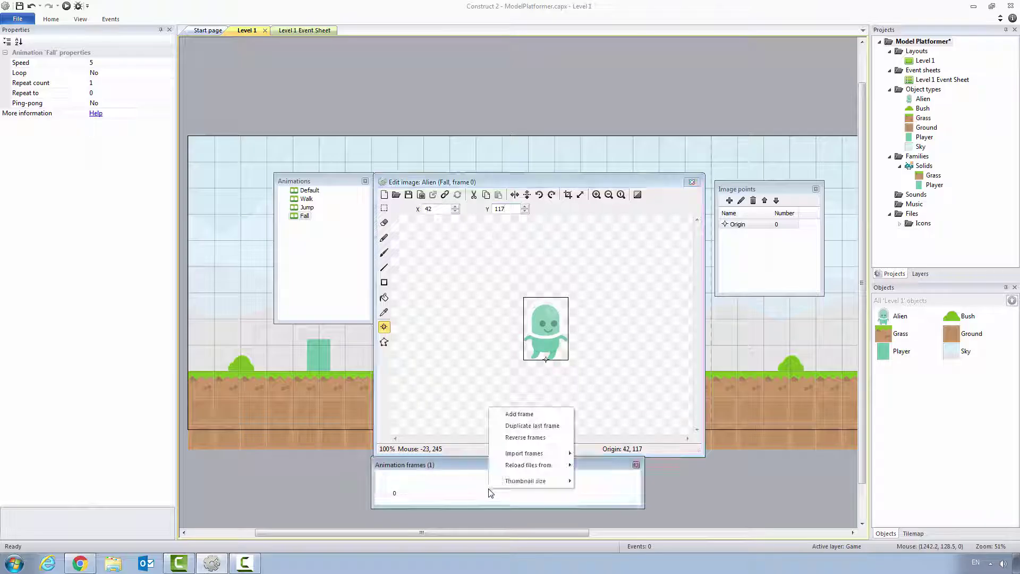
left_click(520, 420)
right_click(441, 481)
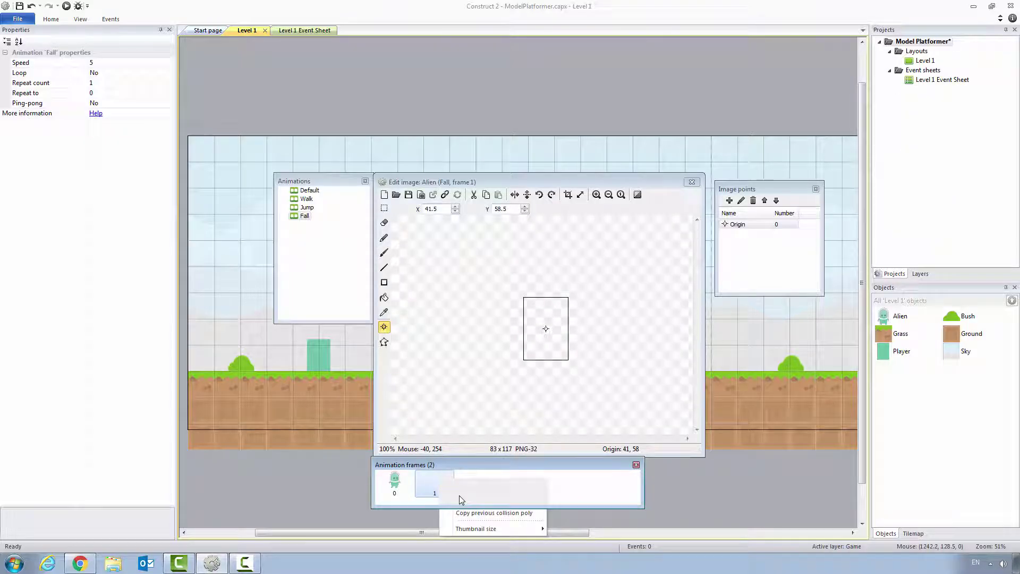
left_click(458, 495)
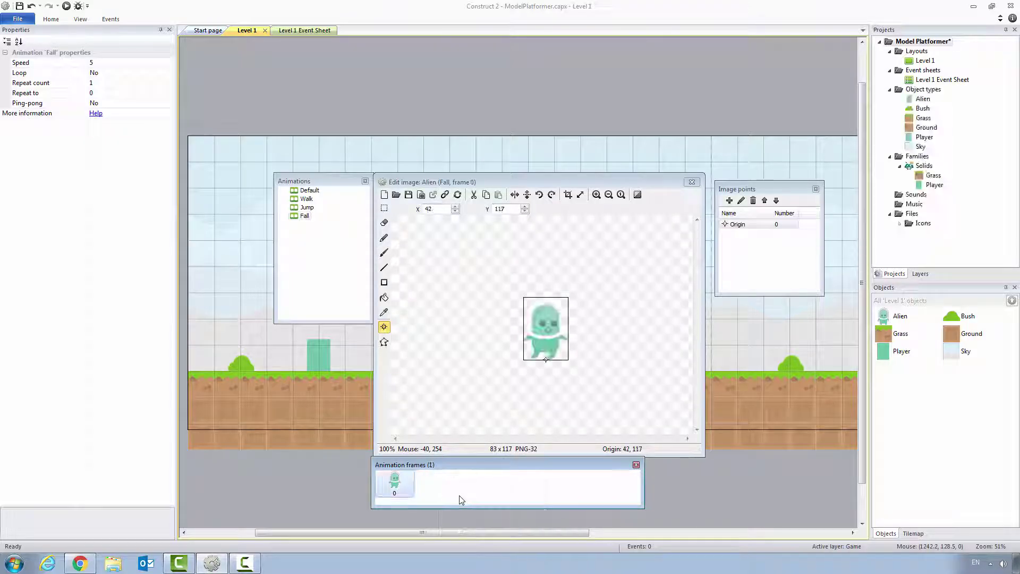
left_click(309, 192)
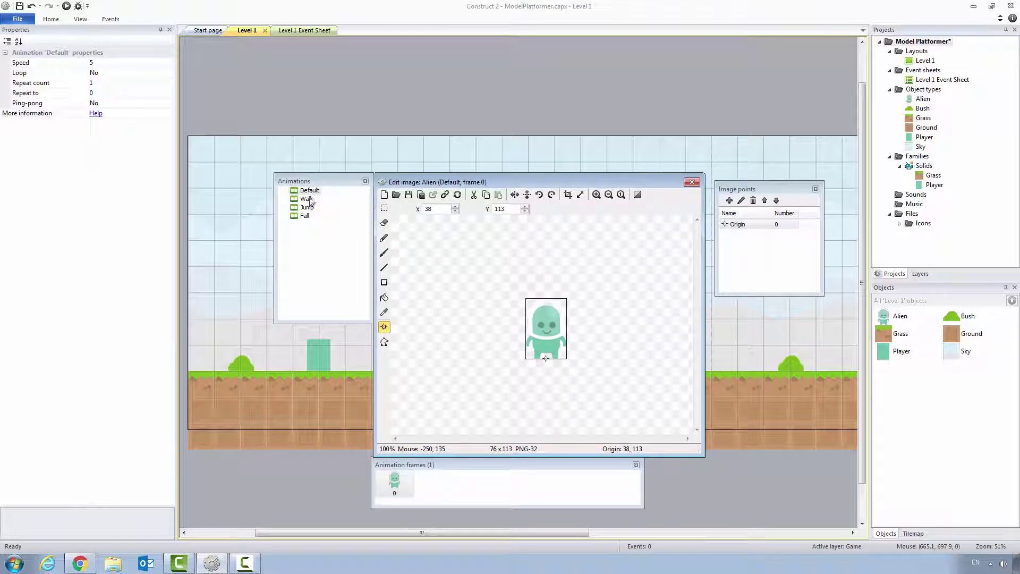
left_click(308, 199)
left_click(307, 208)
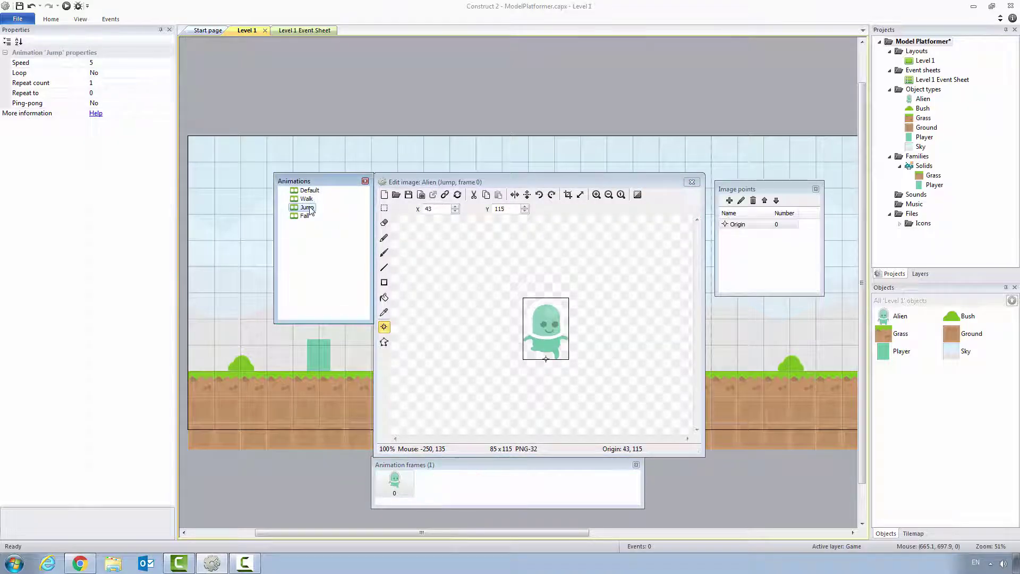
left_click(307, 215)
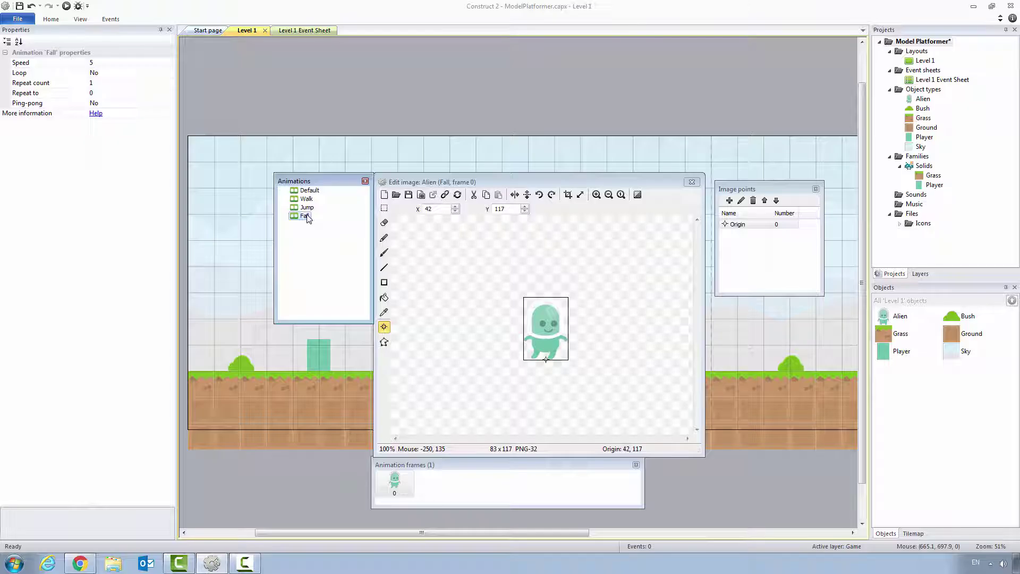
- Add a new animation below Fall named Success and select it
right_click(308, 229)
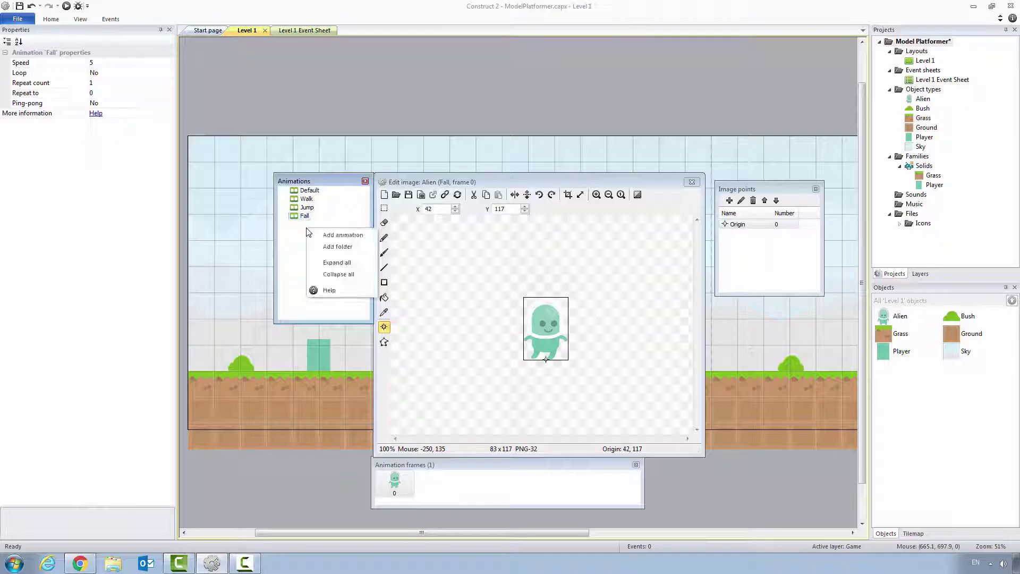
left_click(341, 237)
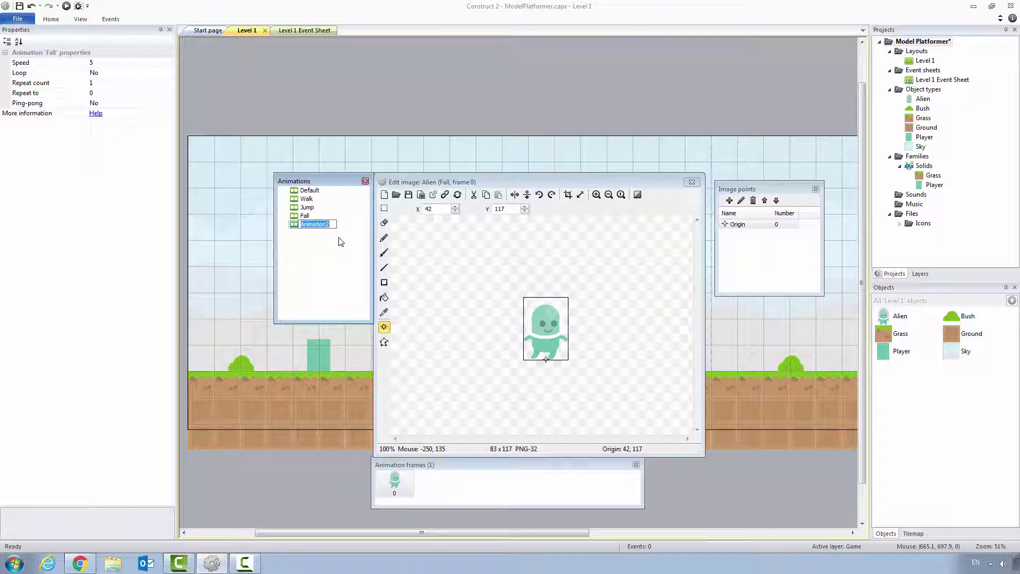
type("Success")
left_click(319, 225)
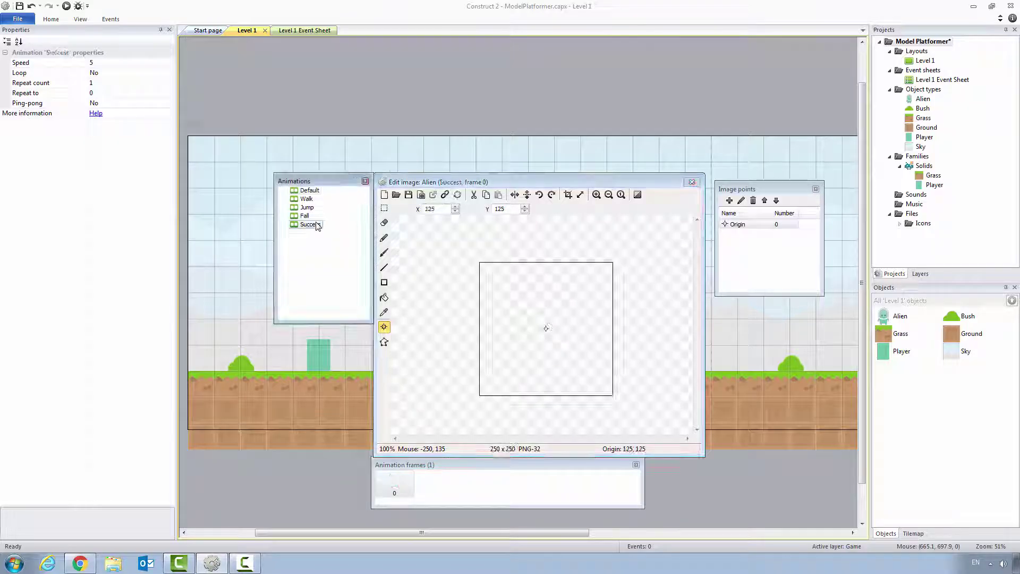
- Load alien-success-83x112.png as the Success frame and set its origin to 42, 112
left_click(396, 194)
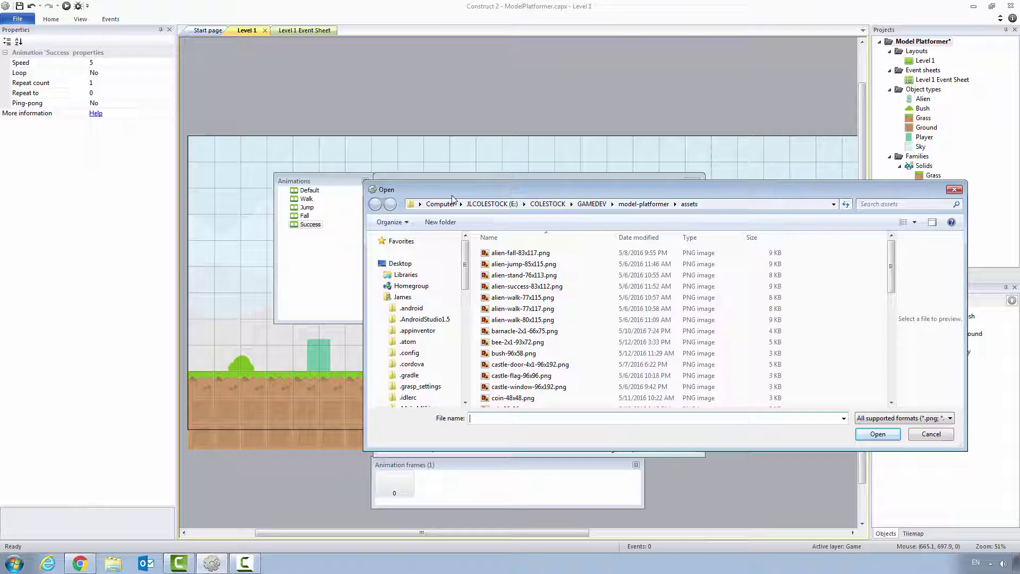
left_click(523, 290)
double_click(522, 291)
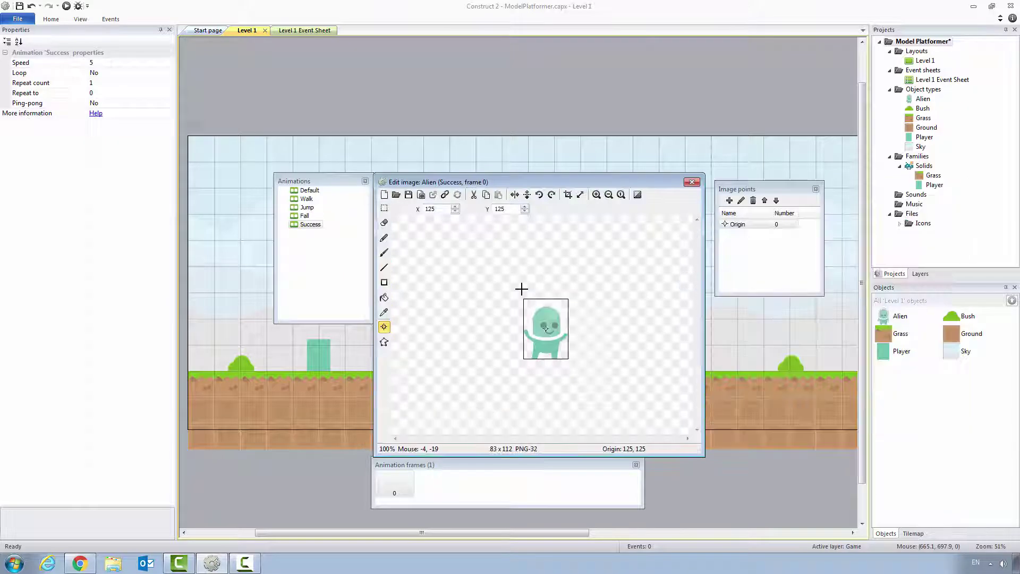
double_click(432, 209)
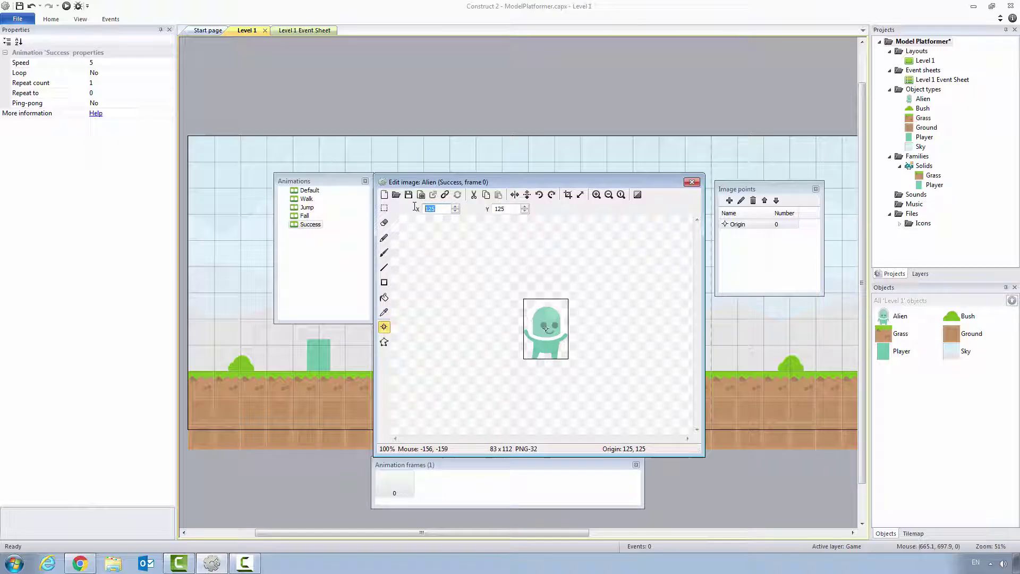
type("42")
left_click(507, 210)
double_click(507, 209)
type("112")
- Add a blank frame to the Success animation, then delete it
right_click(490, 476)
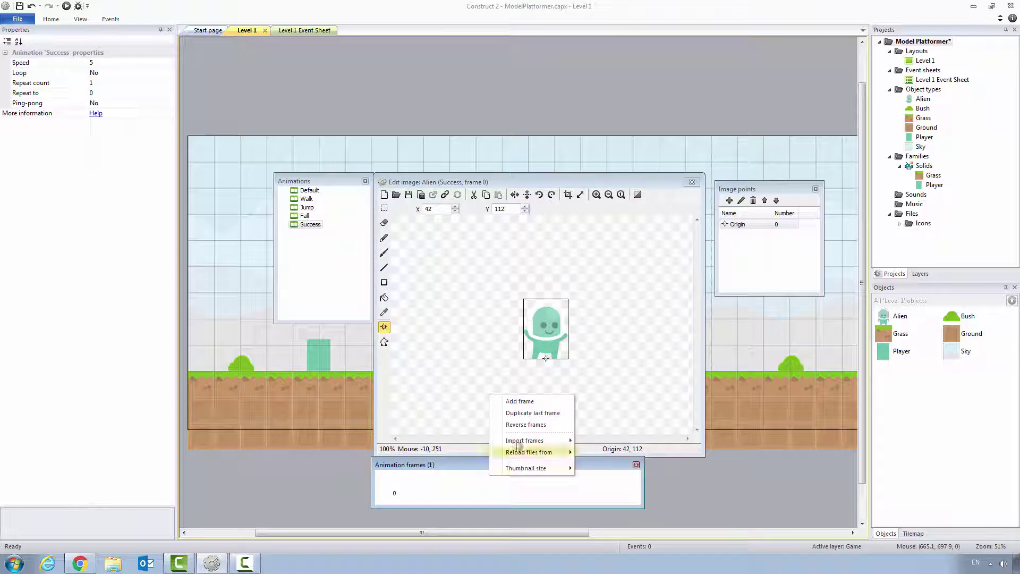
left_click(535, 402)
right_click(446, 489)
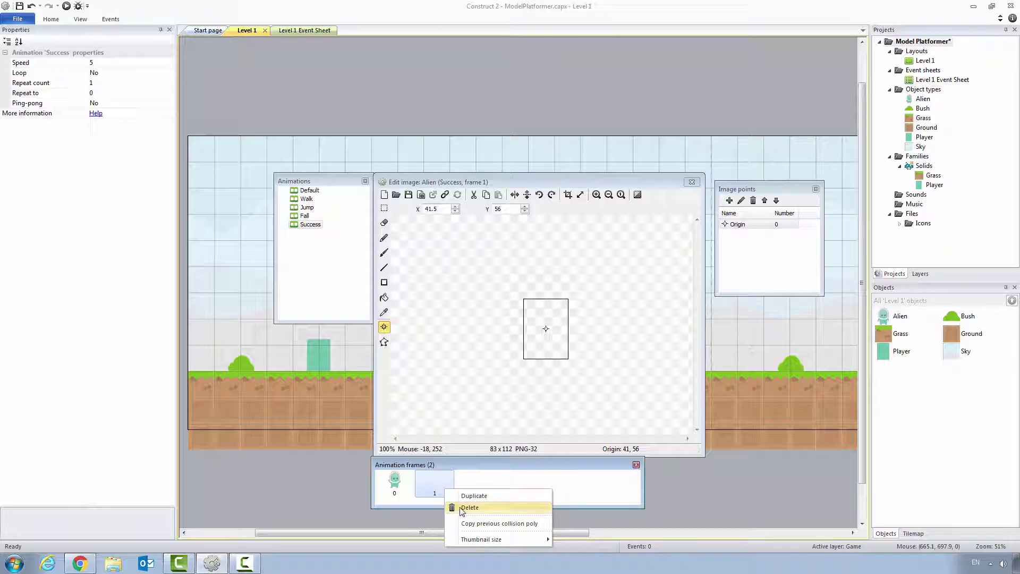
left_click(461, 508)
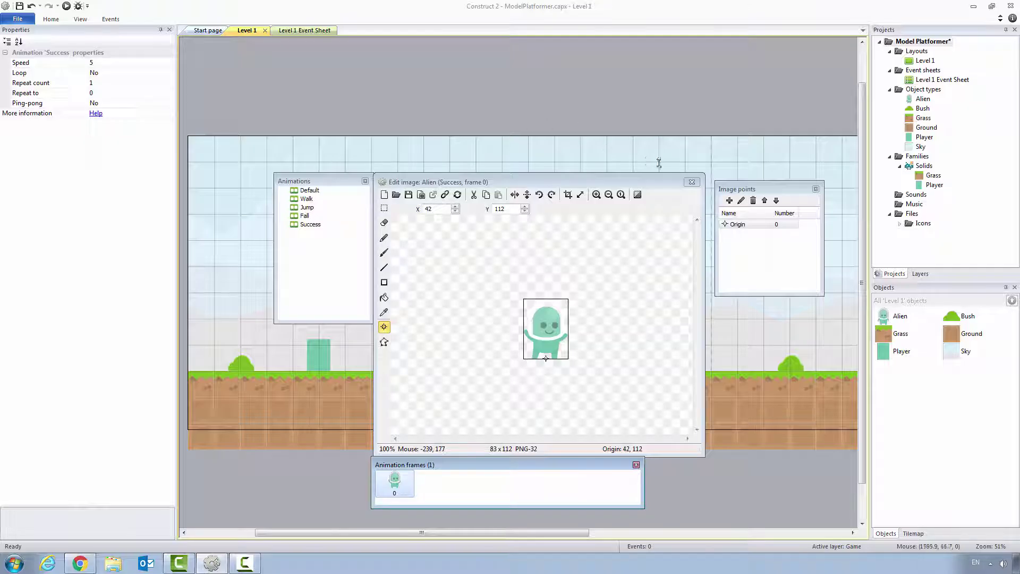
- Close the image editor and animation panels to return to the Level 1 layout
left_click(692, 182)
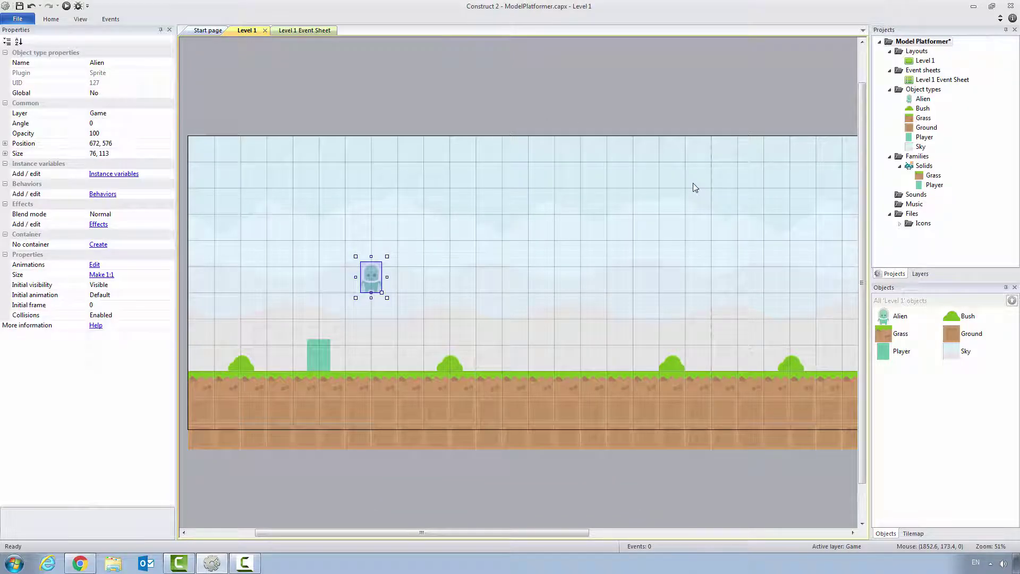
key("F5")
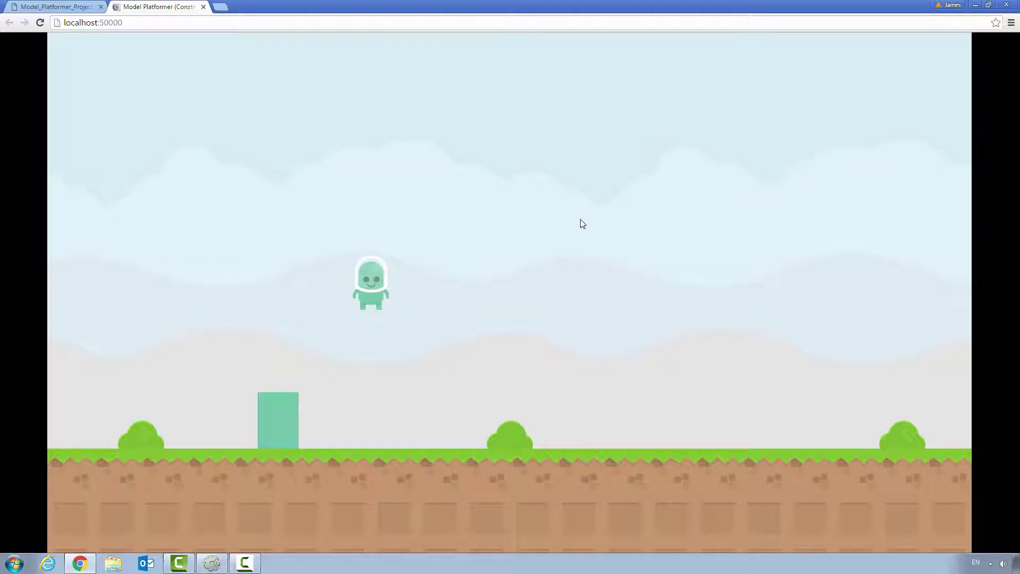
- Switch back from the Chrome preview to Construct 2 and save the Model Platformer project
left_click(212, 563)
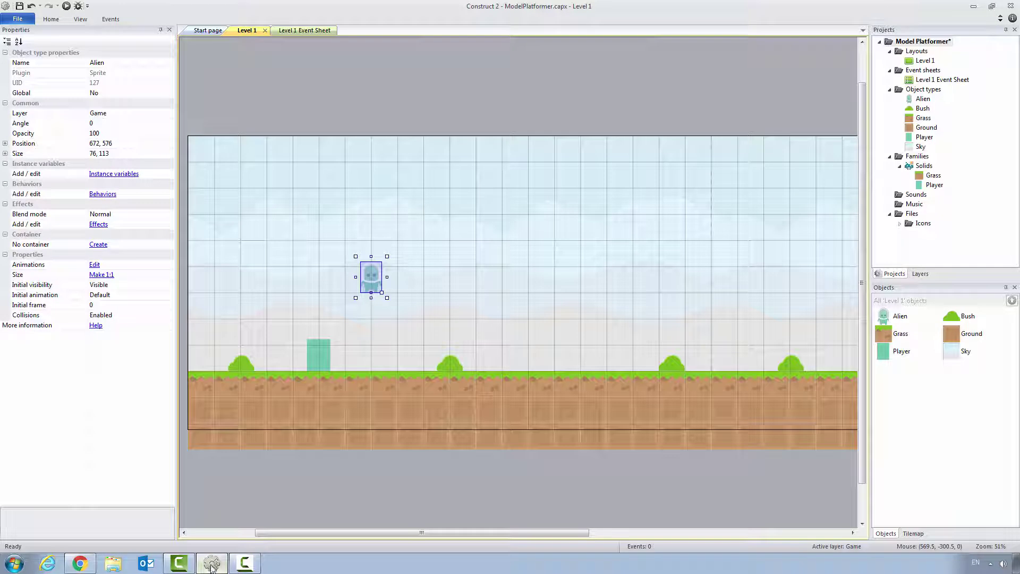
left_click(19, 7)
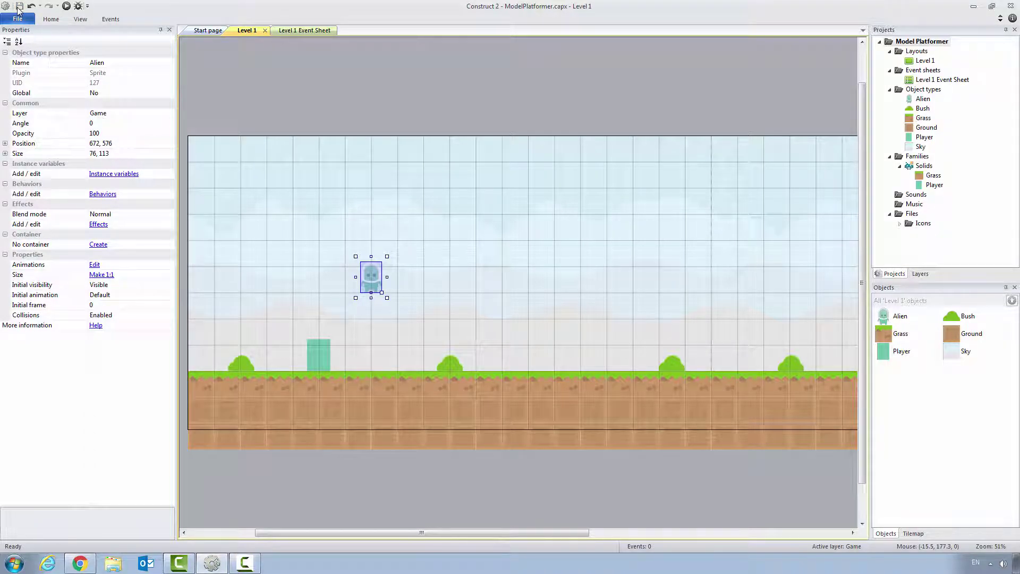